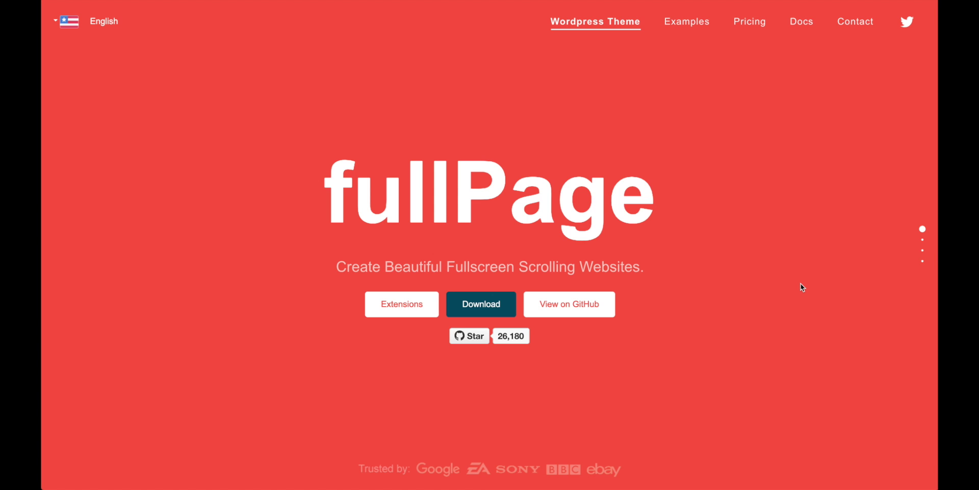
# Step: Scroll up and down through the fullPage.js homepage's full-screen sections
pyautogui.scroll(-1, 802, 287)
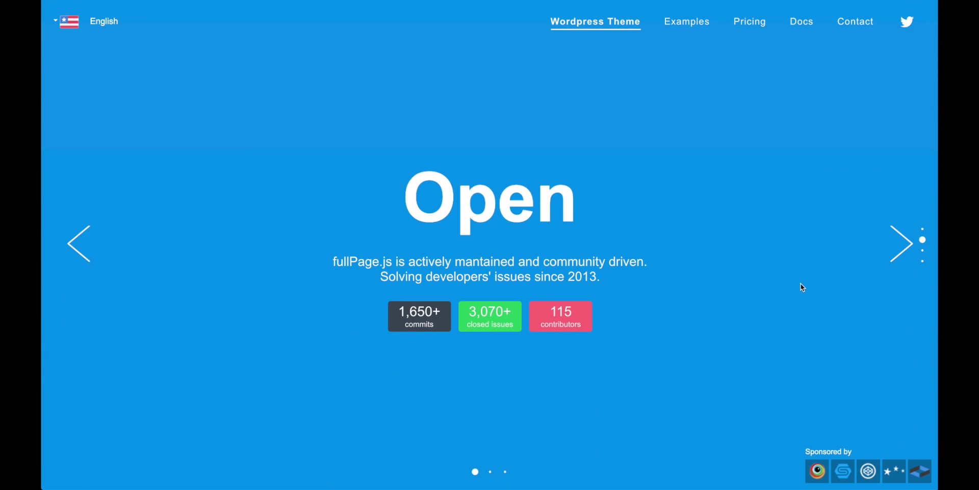
pyautogui.scroll(1, 802, 287)
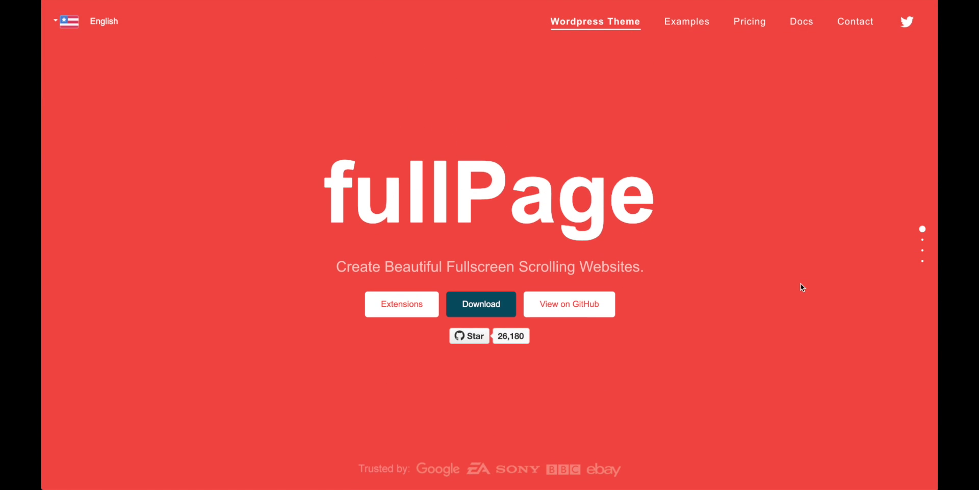
pyautogui.scroll(-1, 803, 287)
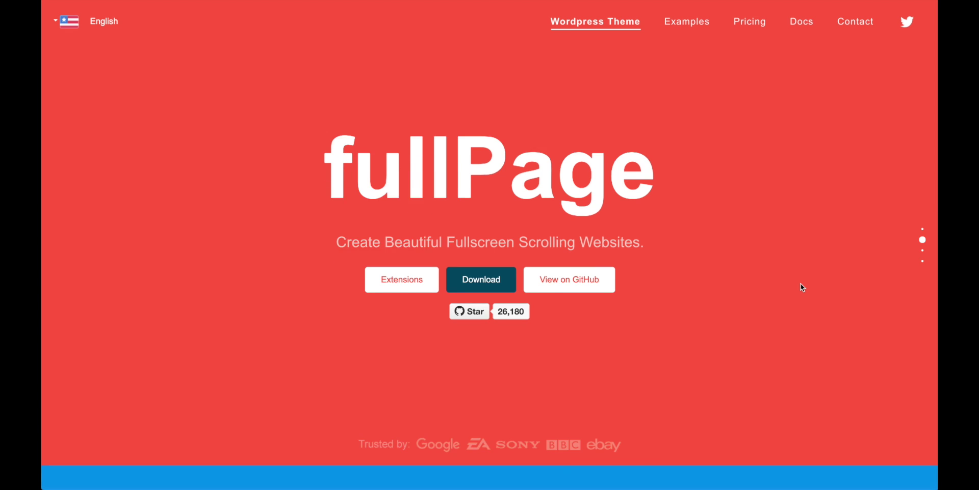
pyautogui.scroll(-1, 802, 287)
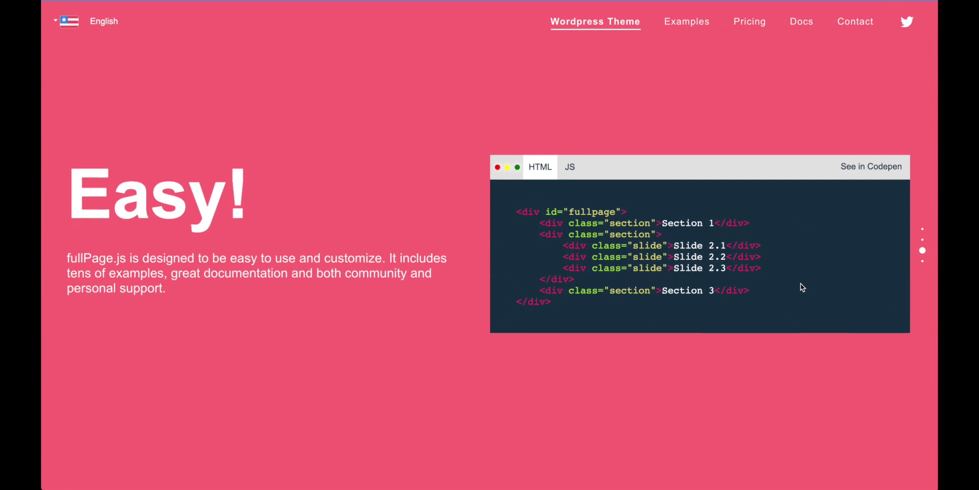
pyautogui.scroll(1, 802, 287)
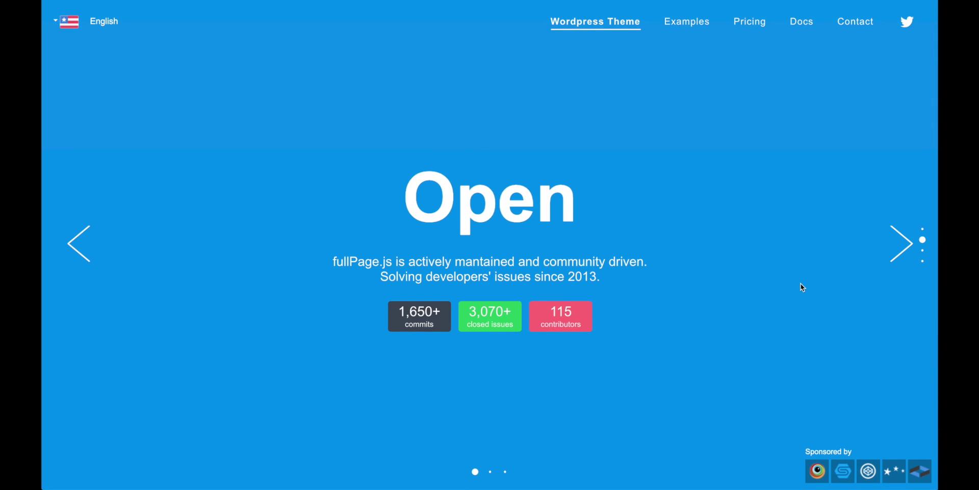
pyautogui.scroll(-1, 794, 281)
pyautogui.scroll(-1, 794, 282)
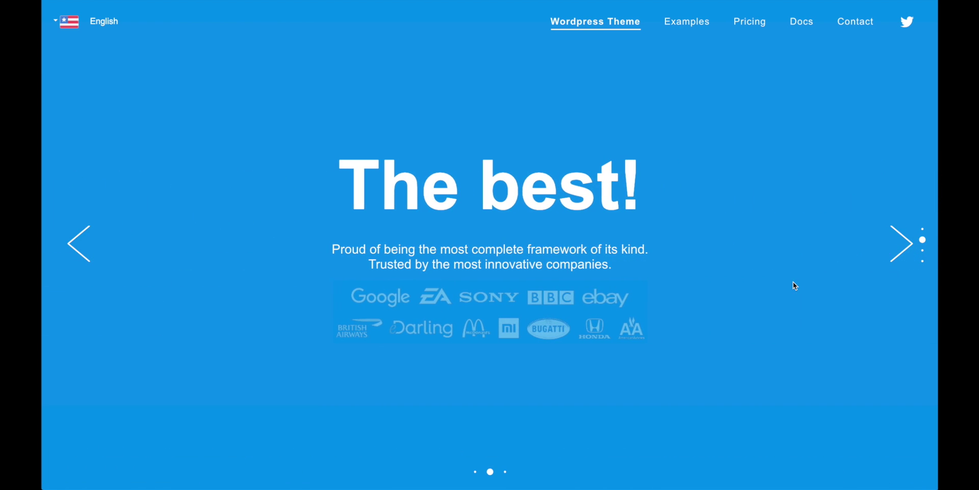
pyautogui.scroll(1, 695, 243)
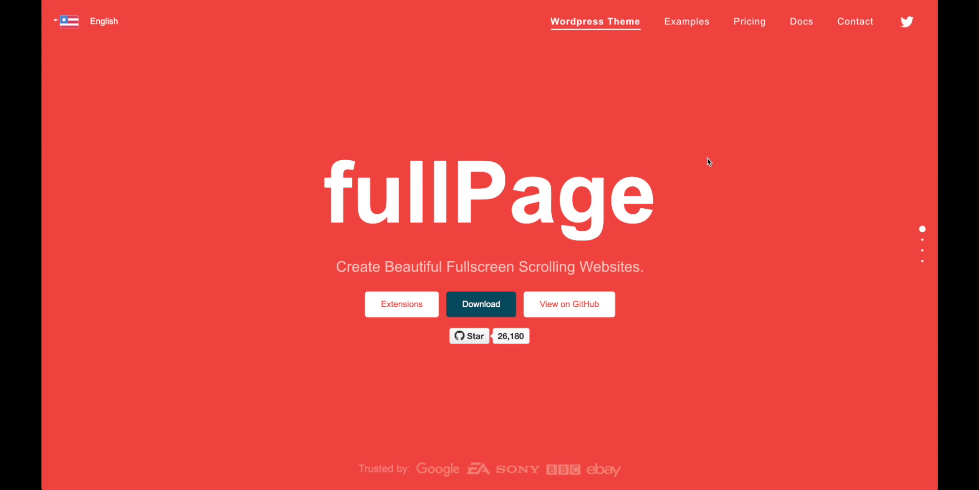
# Step: Go to the site's Examples and scroll through the Parallax demo's slides
pyautogui.click(689, 22)
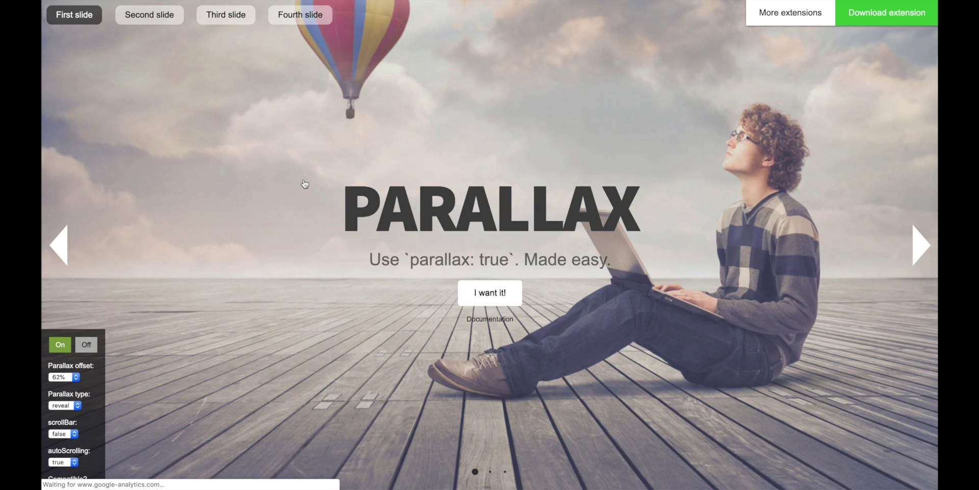
pyautogui.scroll(-2, 389, 305)
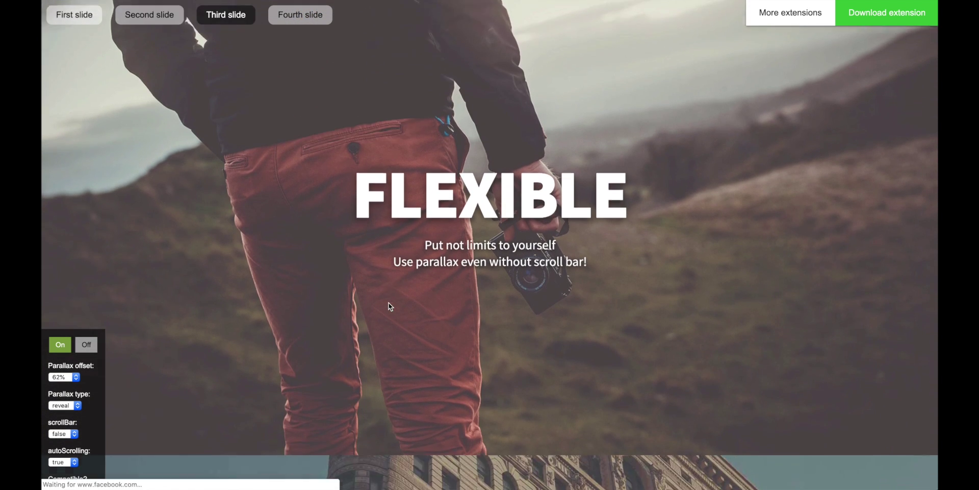
pyautogui.scroll(1, 390, 306)
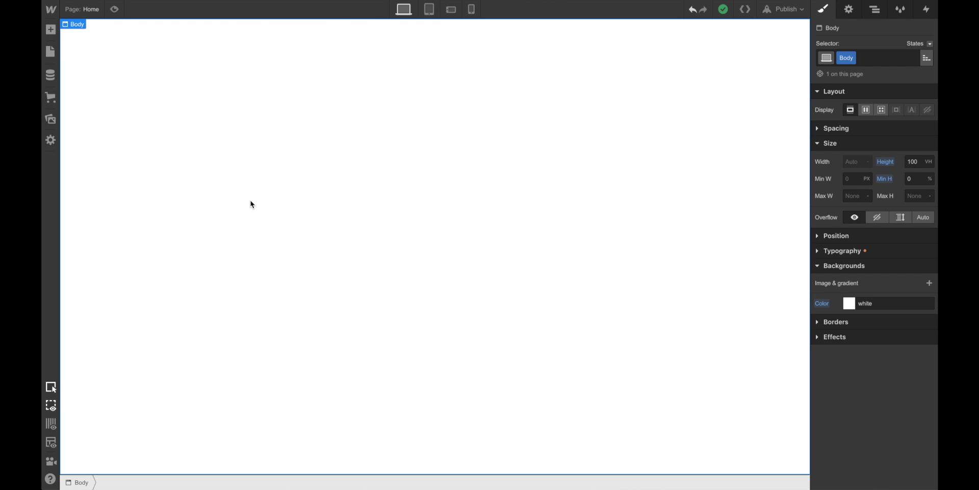
# Step: Delete the fullPage stylesheet link from the Home page's head custom code and save the settings
pyautogui.click(50, 52)
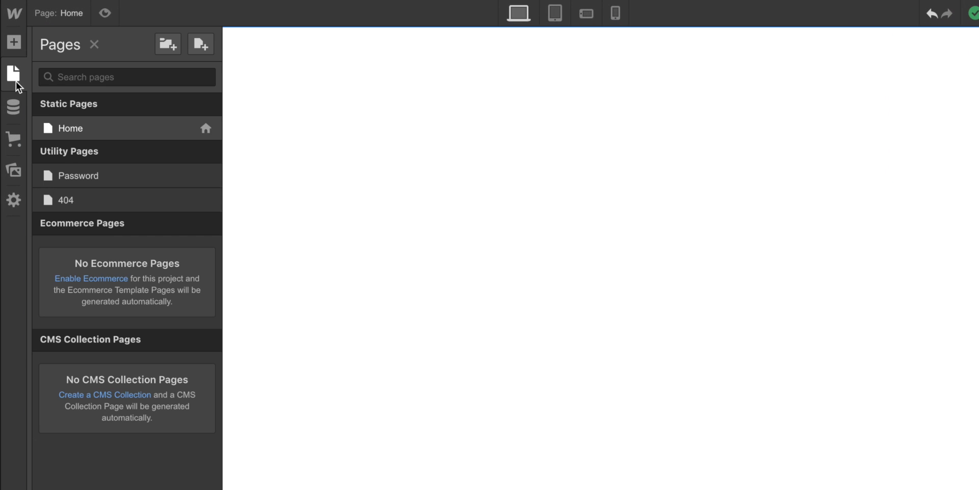
pyautogui.click(206, 128)
pyautogui.click(372, 328)
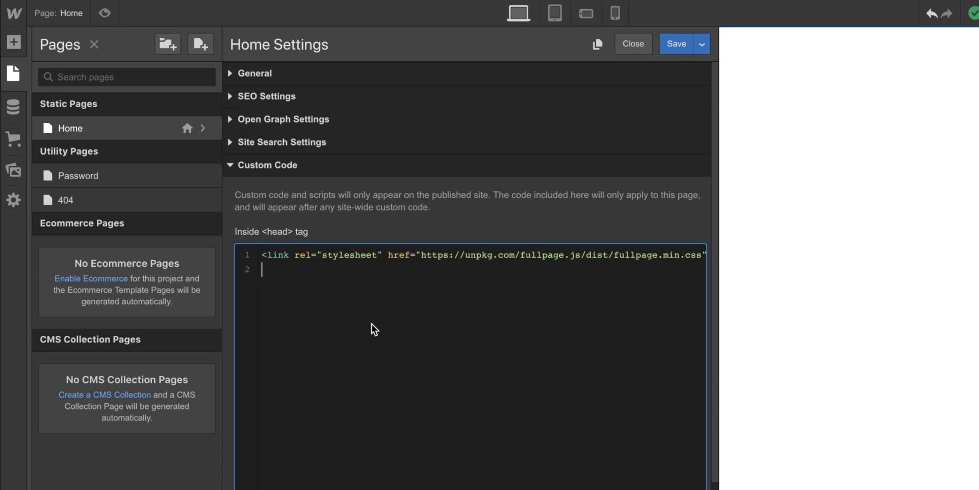
pyautogui.hotkey('ctrl', 'a')
pyautogui.press('BackSpace')
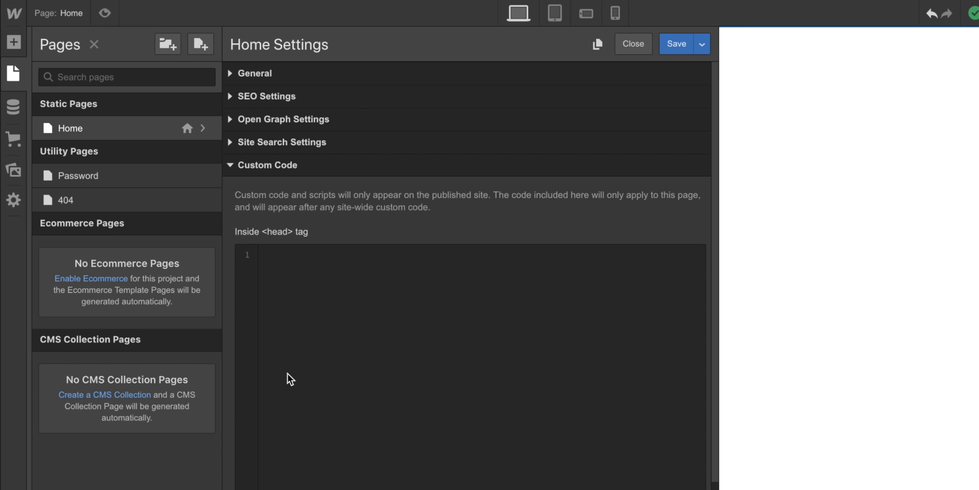
pyautogui.click(237, 163)
pyautogui.click(238, 164)
pyautogui.click(291, 297)
pyautogui.scroll(-1, 295, 307)
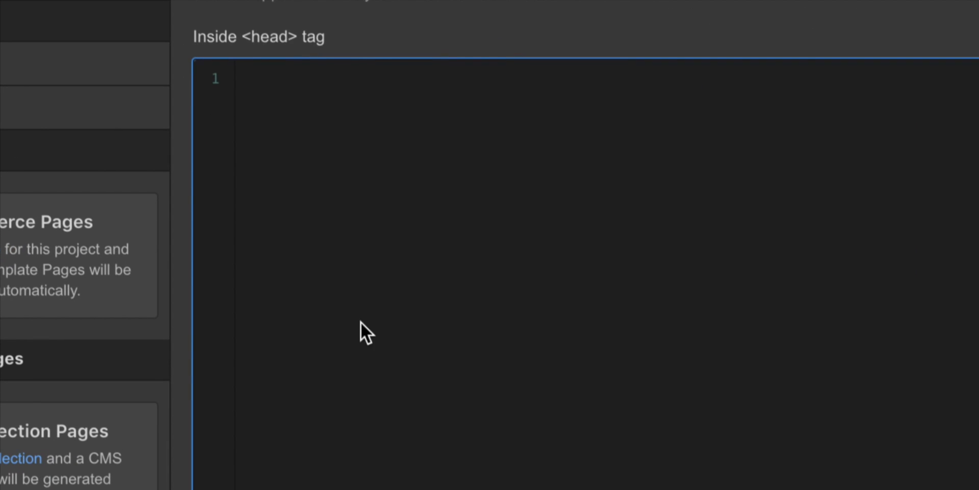
pyautogui.scroll(-3, 360, 322)
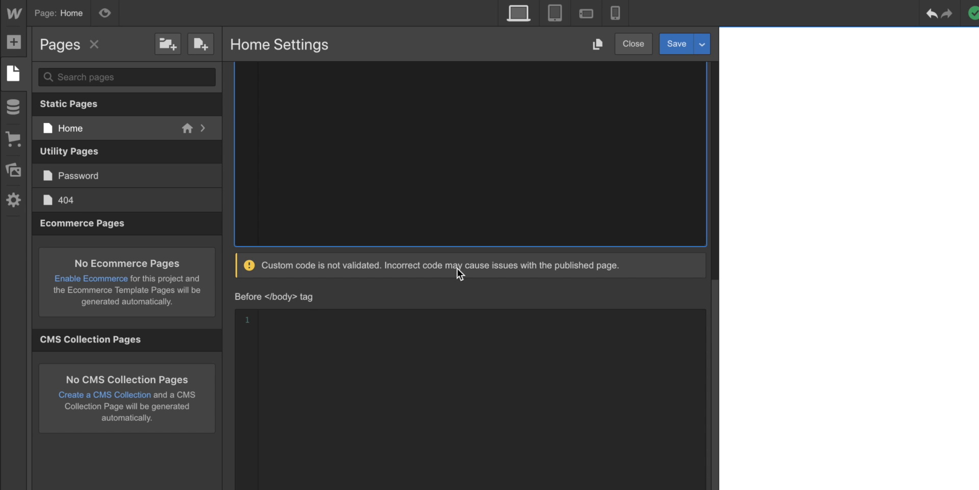
pyautogui.scroll(6, 457, 273)
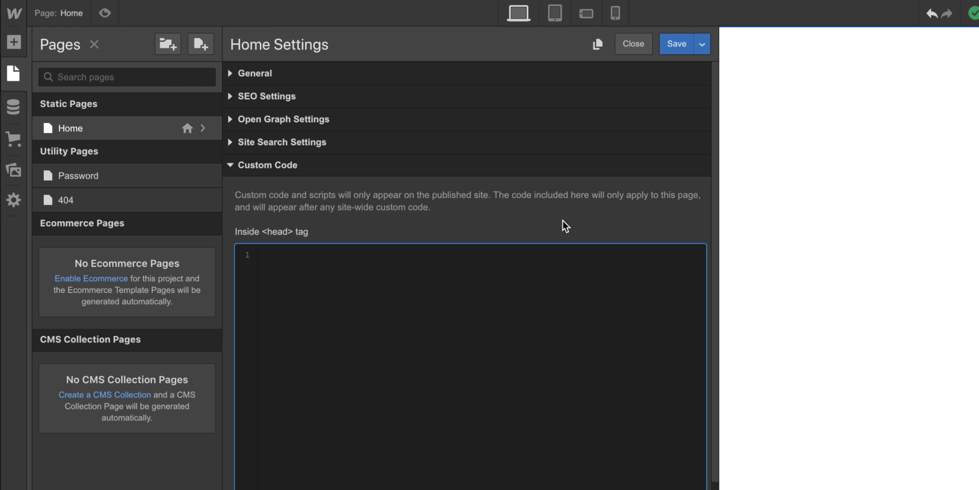
pyautogui.click(674, 44)
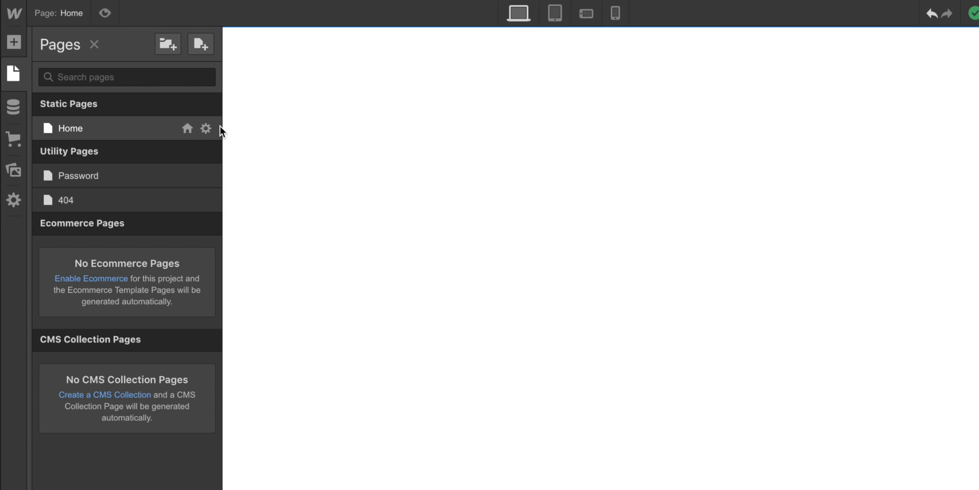
# Step: Highlight the README's wrapper div with id fullpage and the section lines inside it
pyautogui.click(11, 46)
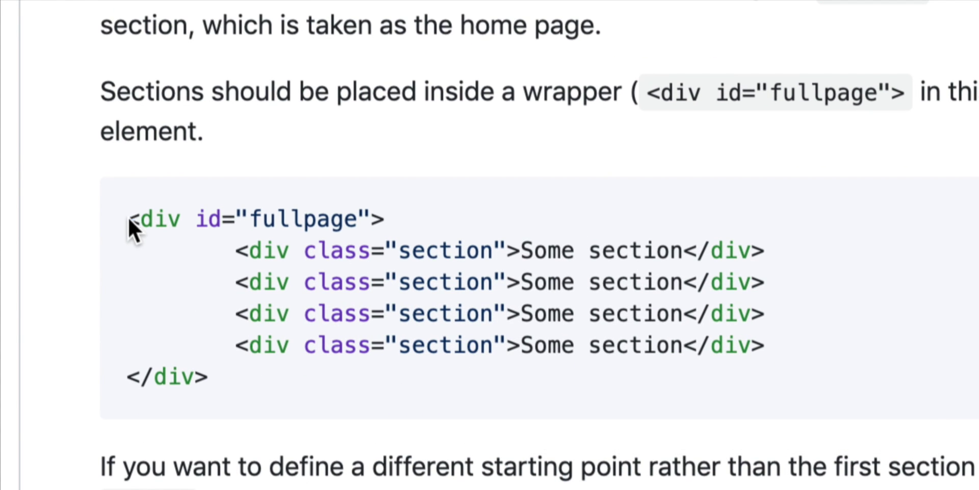
pyautogui.moveTo(127, 217); pyautogui.dragTo(222, 374)
pyautogui.click(222, 373)
pyautogui.moveTo(128, 218); pyautogui.dragTo(387, 223)
pyautogui.moveTo(238, 251); pyautogui.dragTo(772, 347)
pyautogui.click(772, 347)
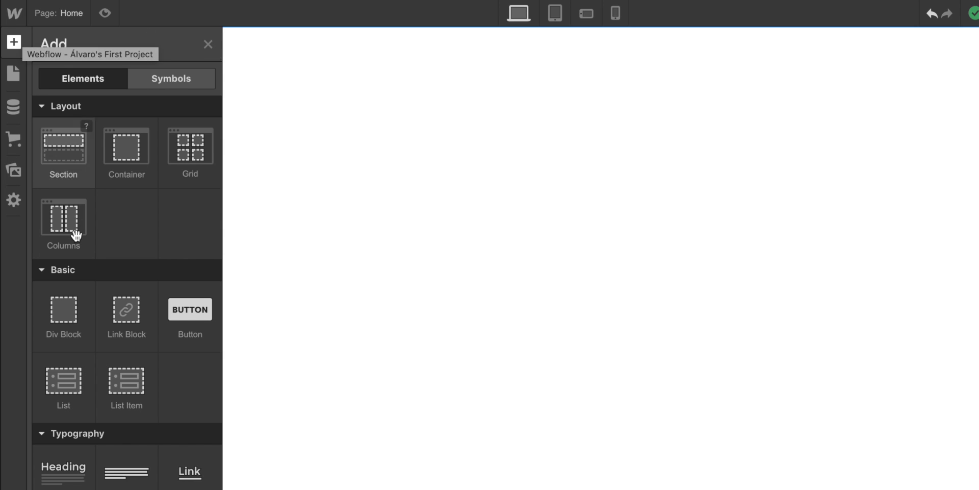
# Step: Drop a Div Block at the top of the page and give it the ID fullpage
pyautogui.moveTo(63, 311); pyautogui.dragTo(520, 260)
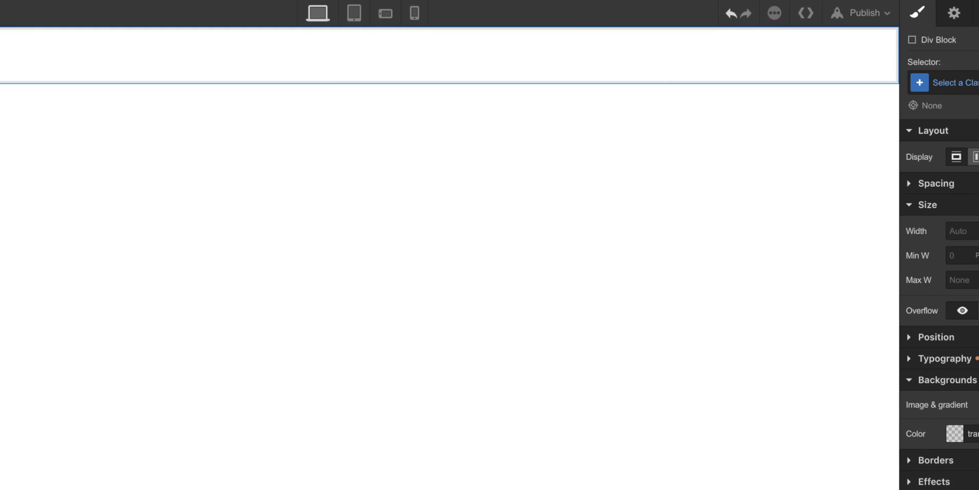
pyautogui.click(856, 15)
pyautogui.click(861, 68)
pyautogui.write('fullpage')
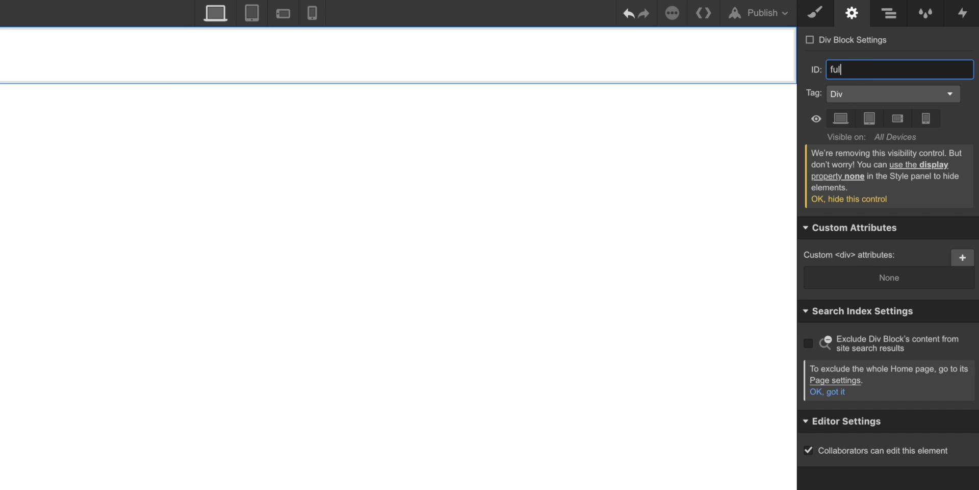
# Step: Set the fullpage div's height to 100vh and add a second Div Block below it
pyautogui.click(819, 20)
pyautogui.click(941, 232)
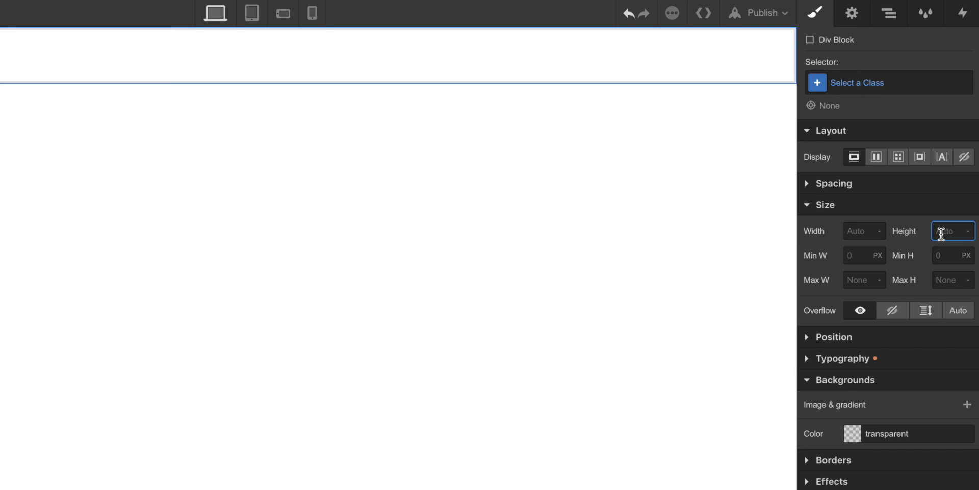
pyautogui.write('100vh')
pyautogui.press('Return')
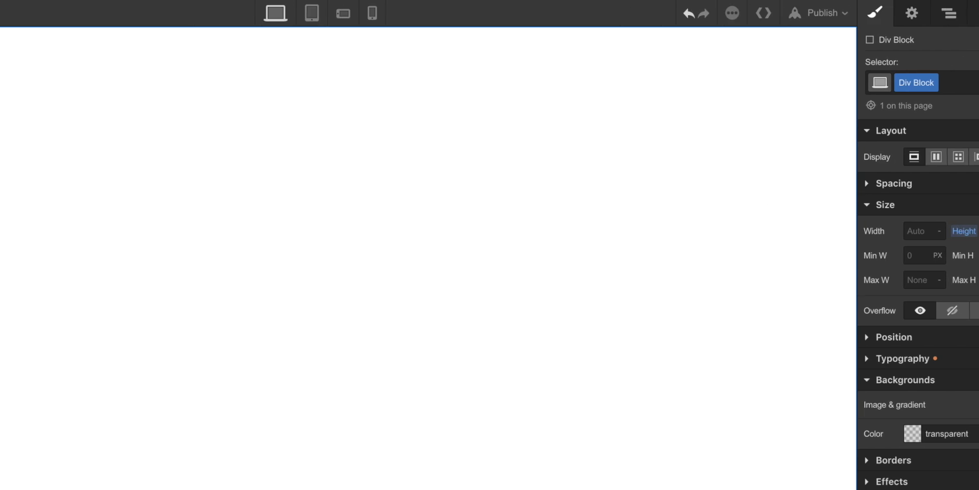
pyautogui.click(13, 48)
pyautogui.moveTo(59, 319); pyautogui.dragTo(448, 252)
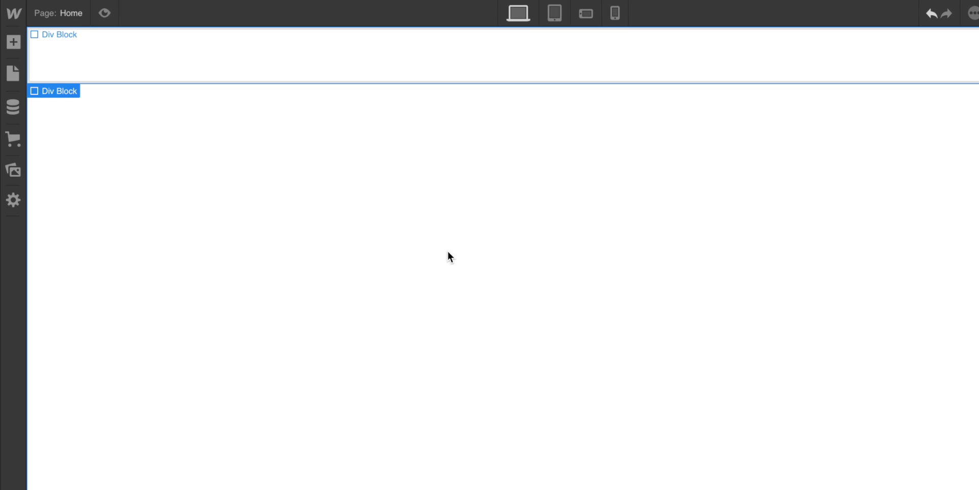
# Step: Give the new div the class 'section' and set its height to 100%
pyautogui.click(864, 88)
pyautogui.write('section')
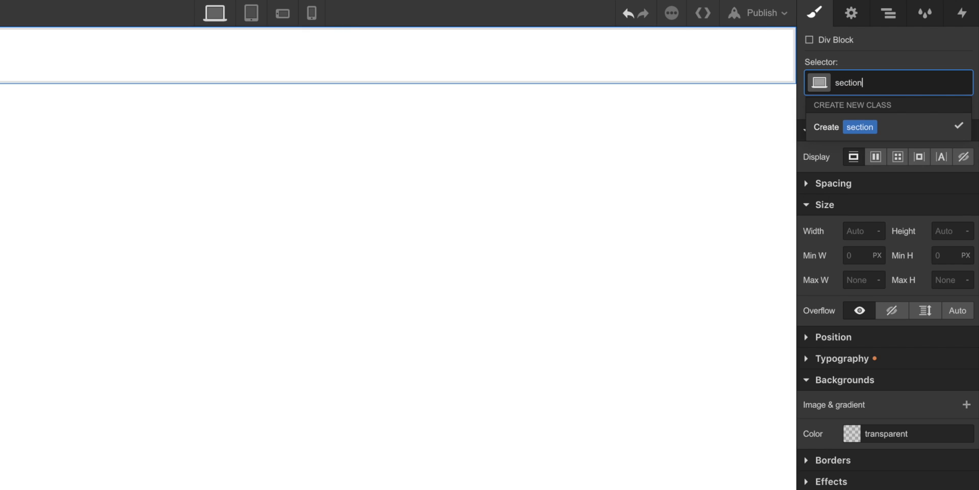
pyautogui.press('Return')
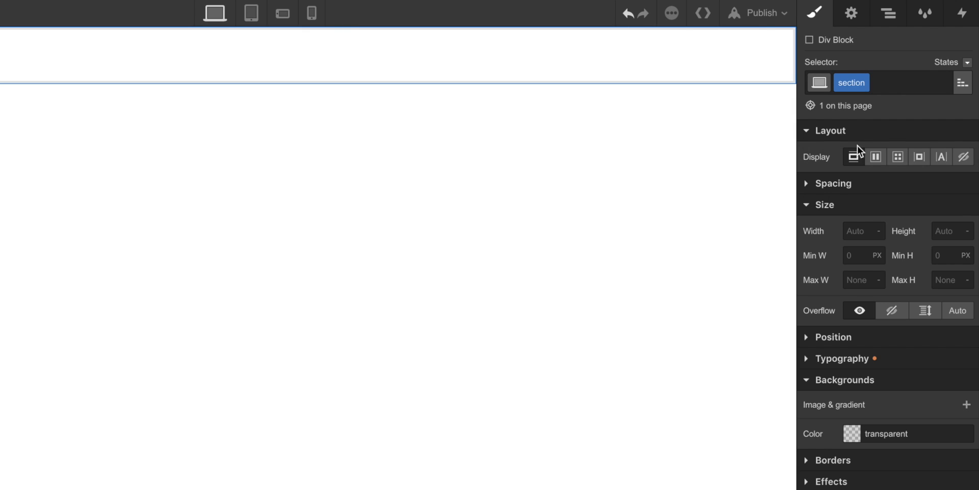
pyautogui.click(860, 234)
pyautogui.write('100')
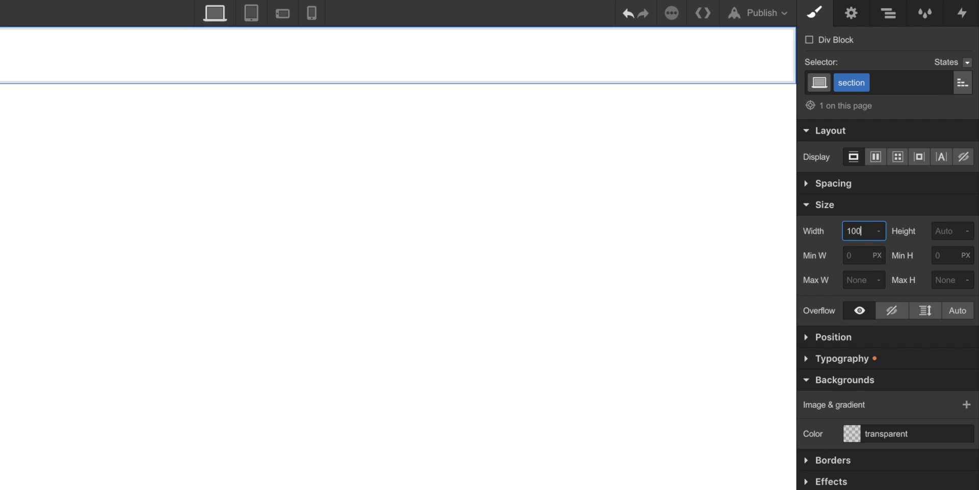
pyautogui.write('%')
pyautogui.click(953, 230)
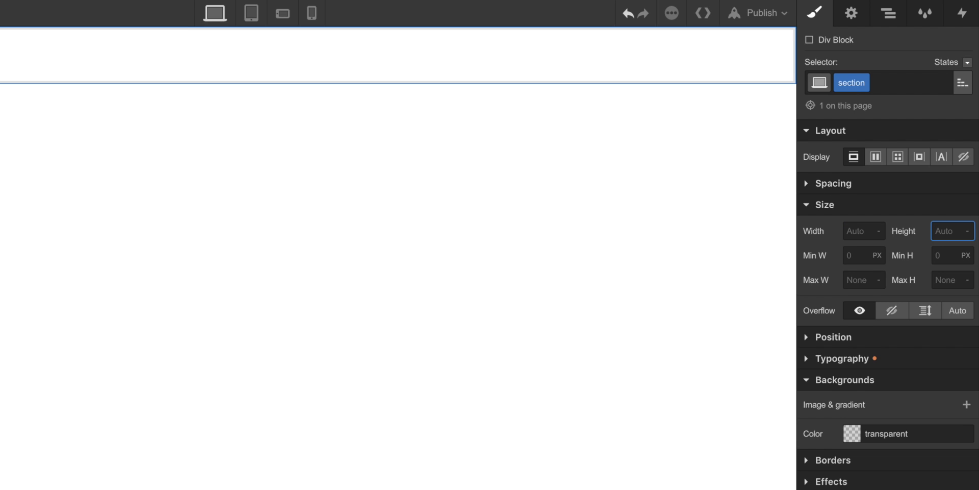
pyautogui.write('100%')
pyautogui.press('Tab')
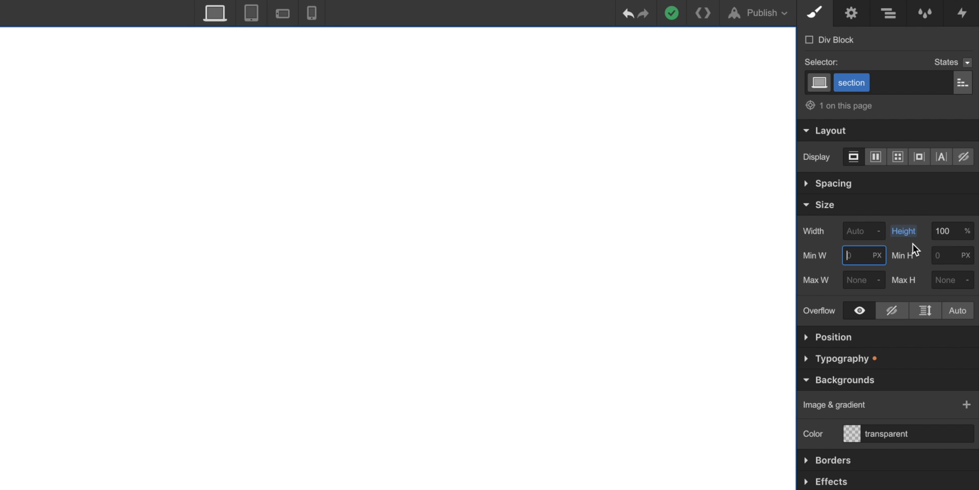
# Step: Make the section a flex container with children centred vertically and horizontally
pyautogui.click(873, 158)
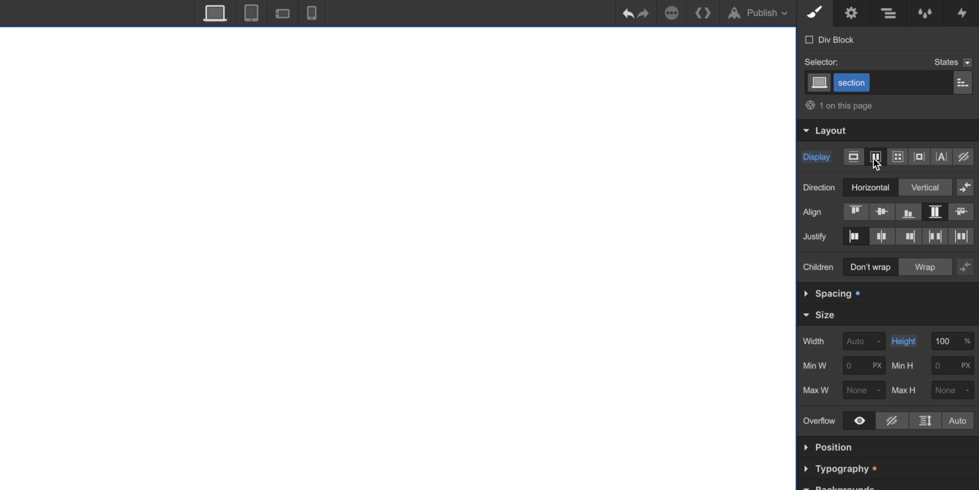
pyautogui.click(881, 212)
pyautogui.click(883, 232)
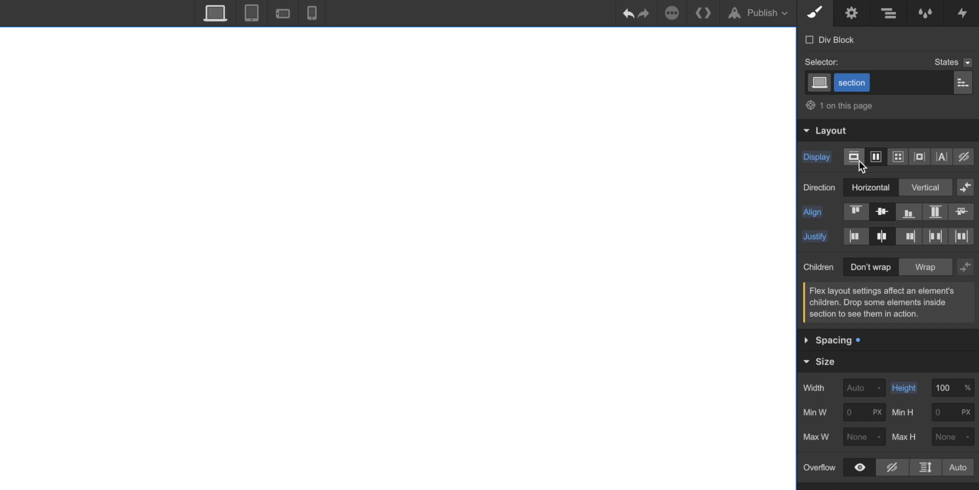
# Step: Add a heading inside the section reading 'Section 1'
pyautogui.click(14, 41)
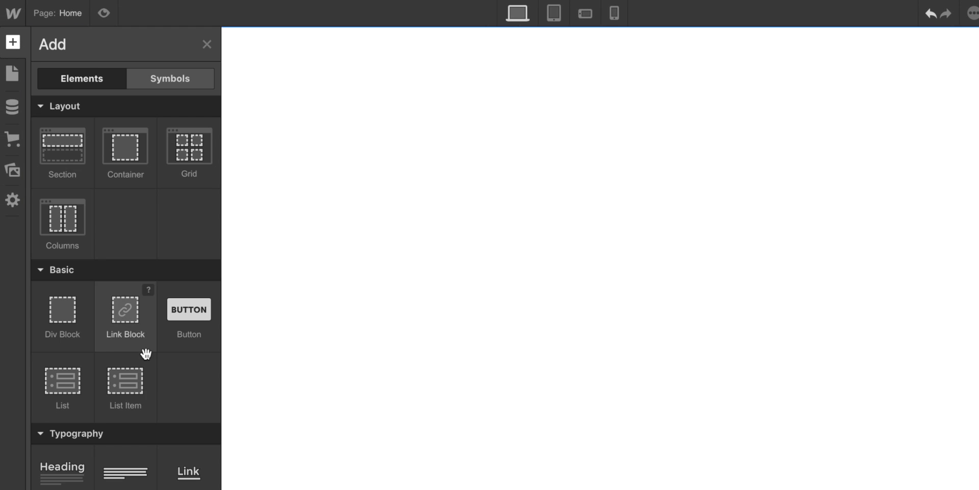
pyautogui.moveTo(62, 467); pyautogui.dragTo(482, 344)
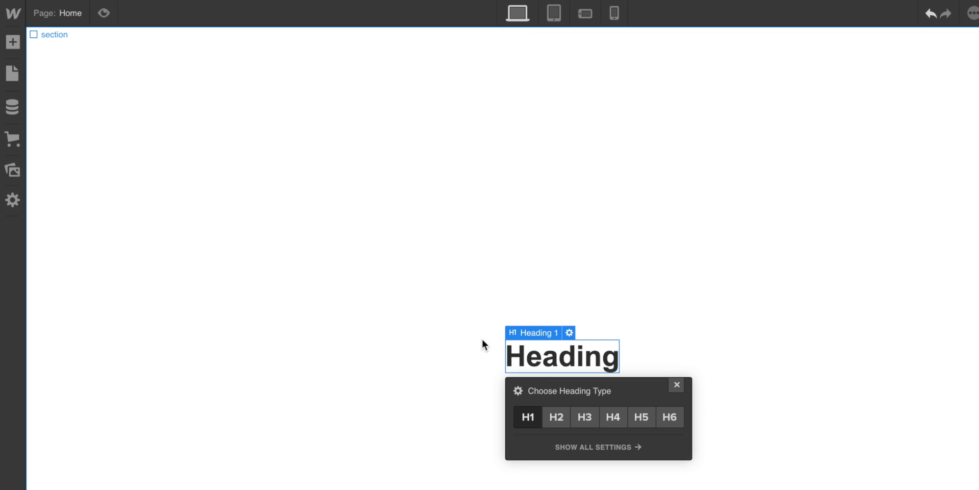
pyautogui.doubleClick(564, 352)
pyautogui.write('Section 1')
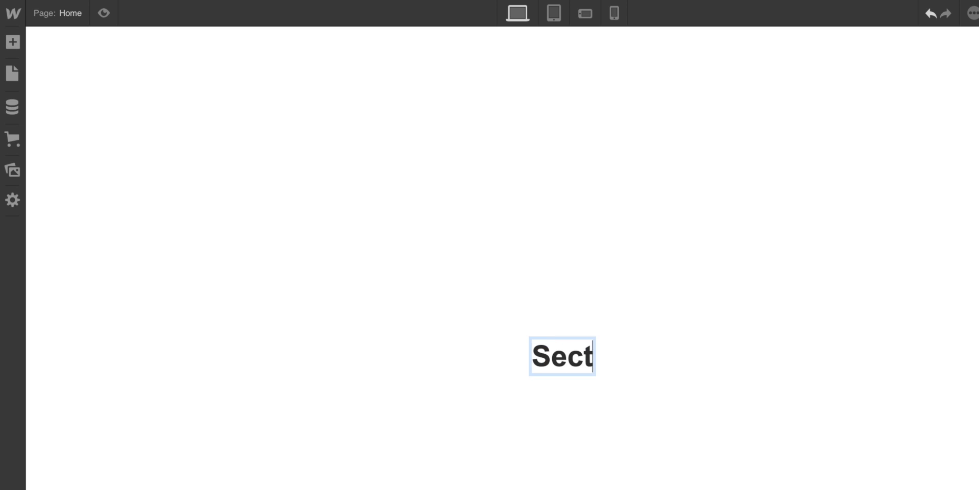
pyautogui.click(636, 306)
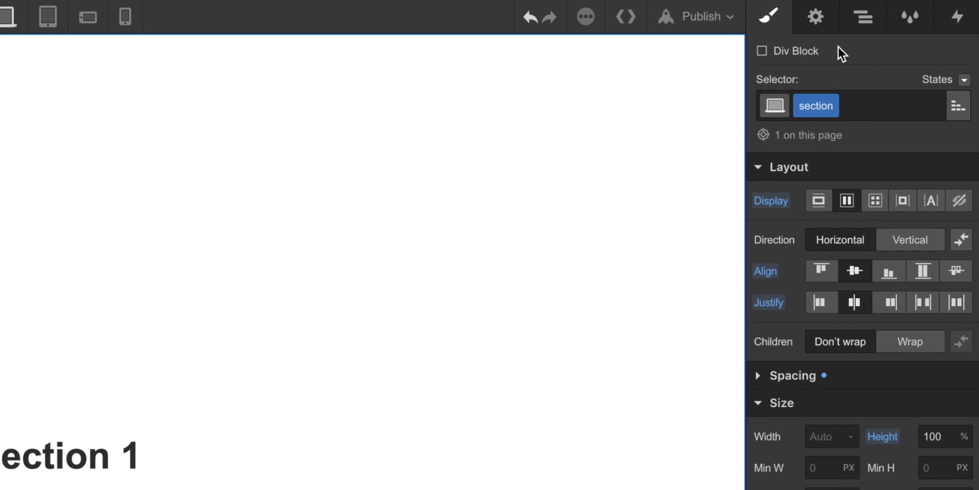
# Step: Use the Navigator to select the Div Block wrapper, the section, then its Heading 1
pyautogui.click(878, 32)
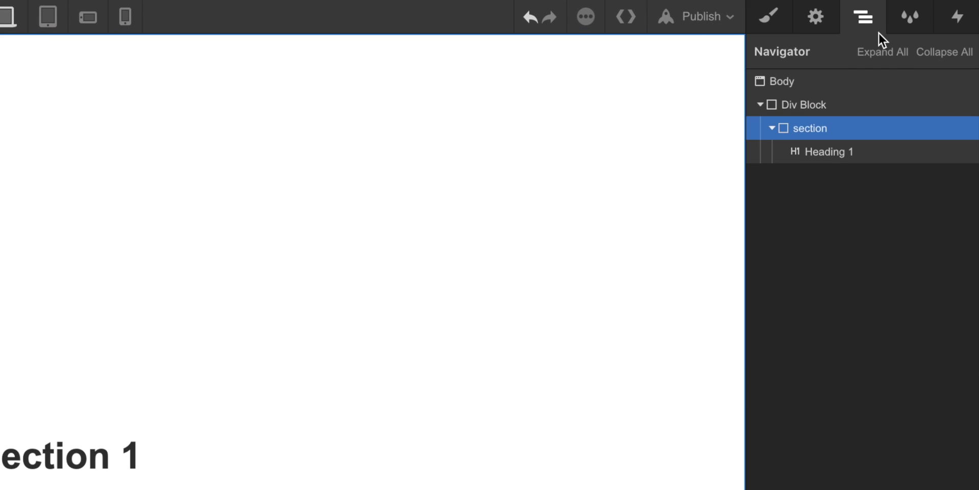
pyautogui.click(816, 104)
pyautogui.click(816, 128)
pyautogui.click(819, 153)
# Step: Paste two copies of the section into the Div Block wrapper and expand them to show their headings
pyautogui.click(812, 128)
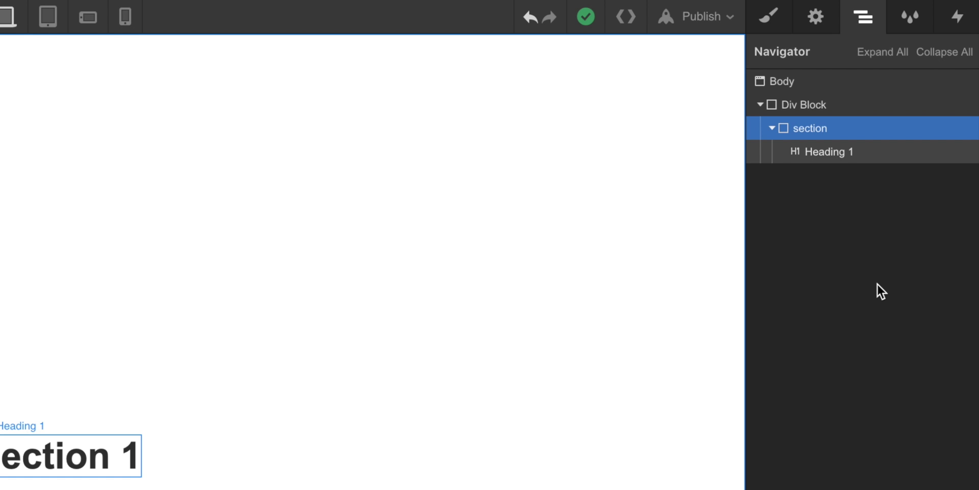
pyautogui.click(819, 108)
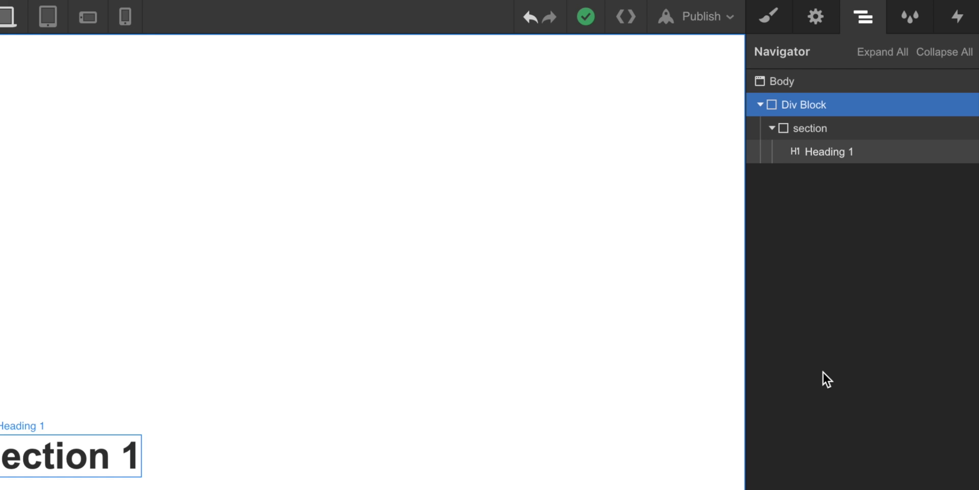
pyautogui.hotkey('ctrl', 'v')
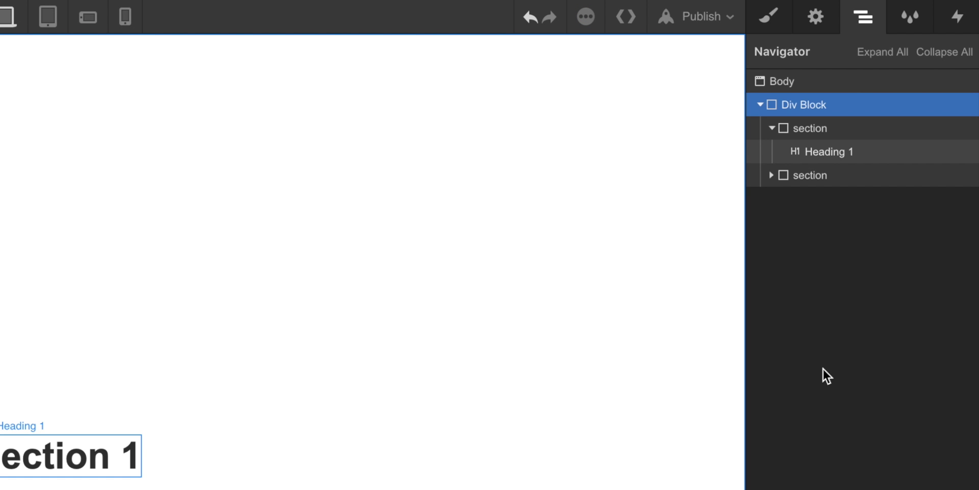
pyautogui.hotkey('ctrl', 'v')
pyautogui.click(772, 198)
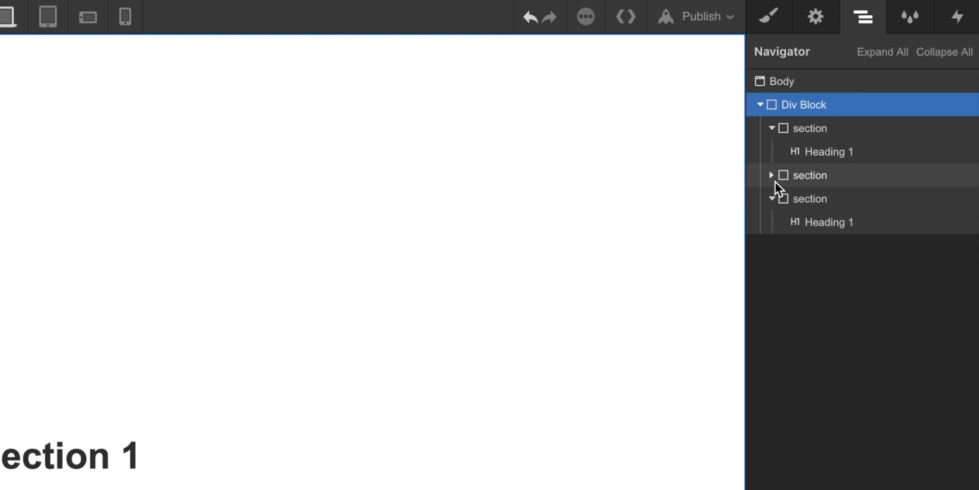
pyautogui.click(772, 177)
pyautogui.scroll(-5, 372, 255)
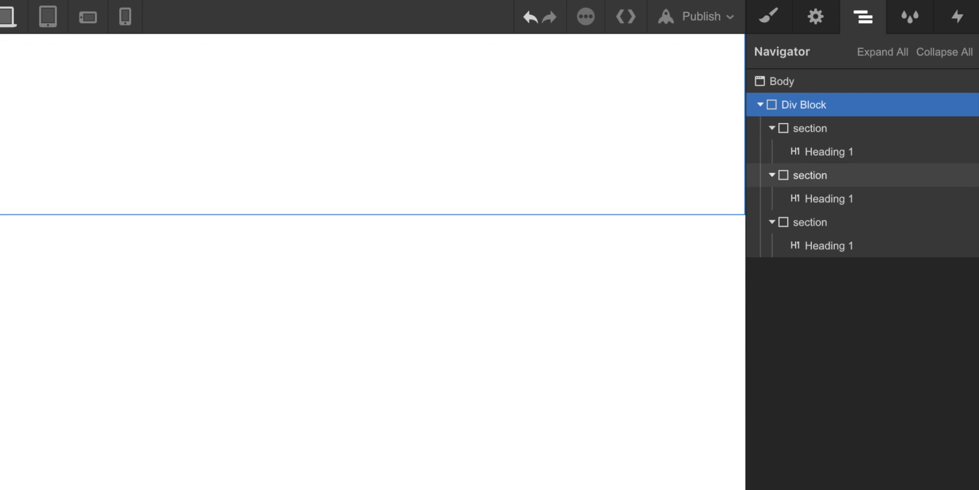
# Step: Check the wrapper Div Block's ID in its settings, then return to styles
pyautogui.scroll(-3, 503, 357)
pyautogui.scroll(3, 503, 357)
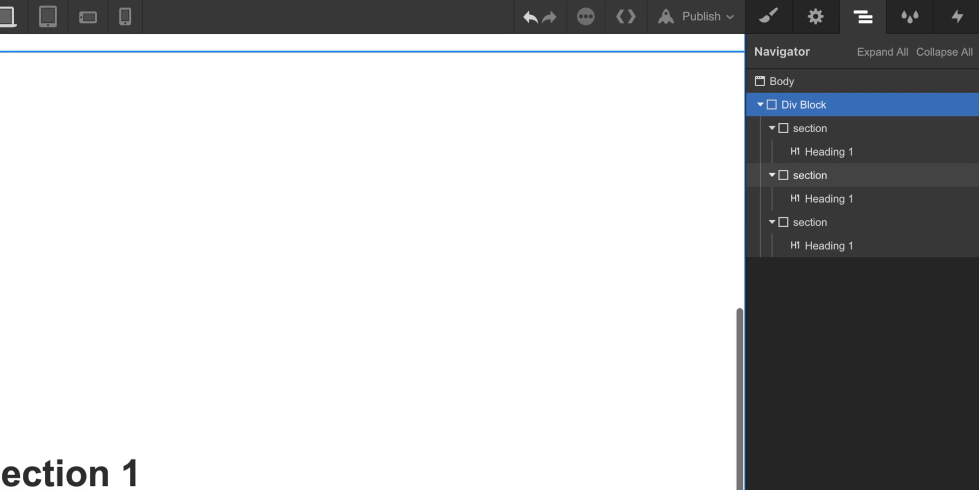
pyautogui.click(820, 23)
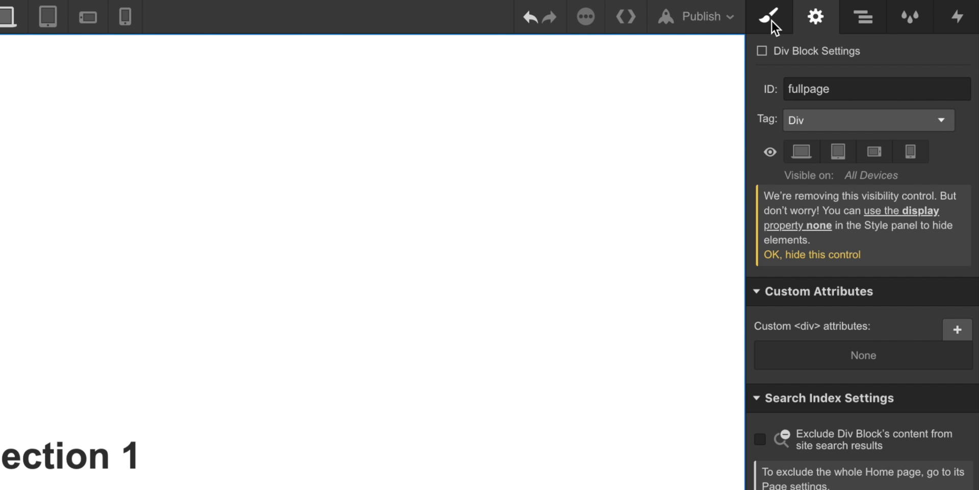
pyautogui.click(771, 20)
# Step: Add a section1 combo class to the first section and give it a red #ff5959 background
pyautogui.click(238, 396)
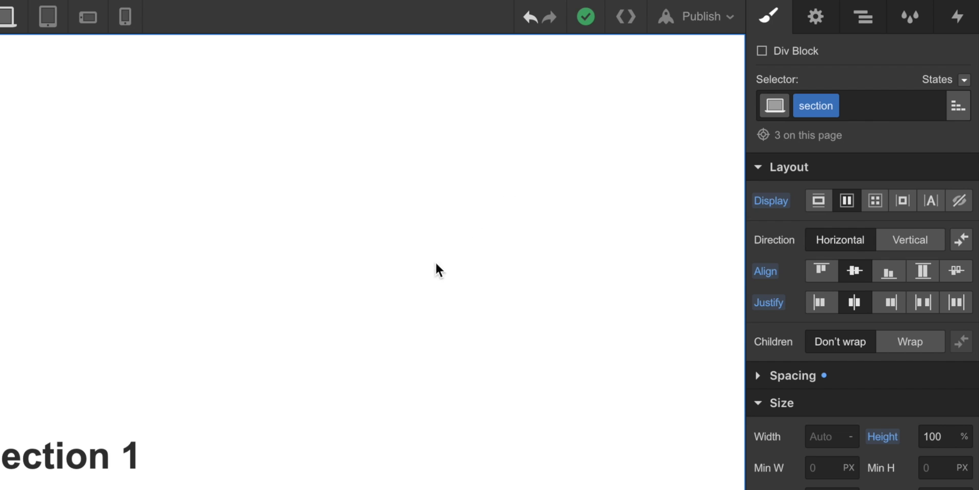
pyautogui.click(884, 110)
pyautogui.write('section1')
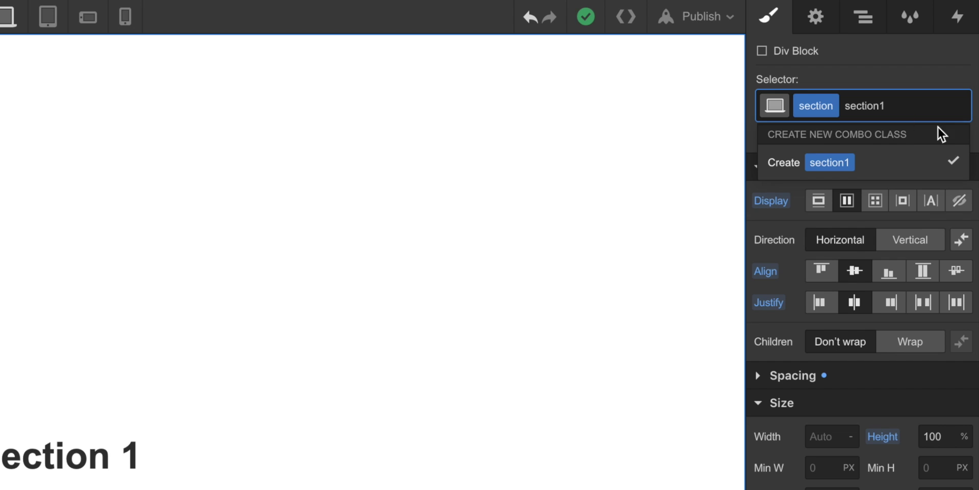
pyautogui.press('Return')
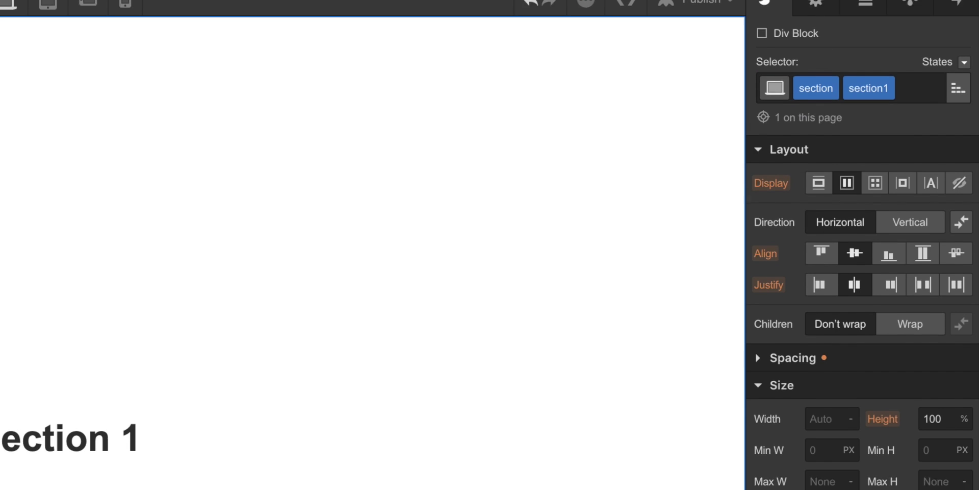
pyautogui.click(831, 319)
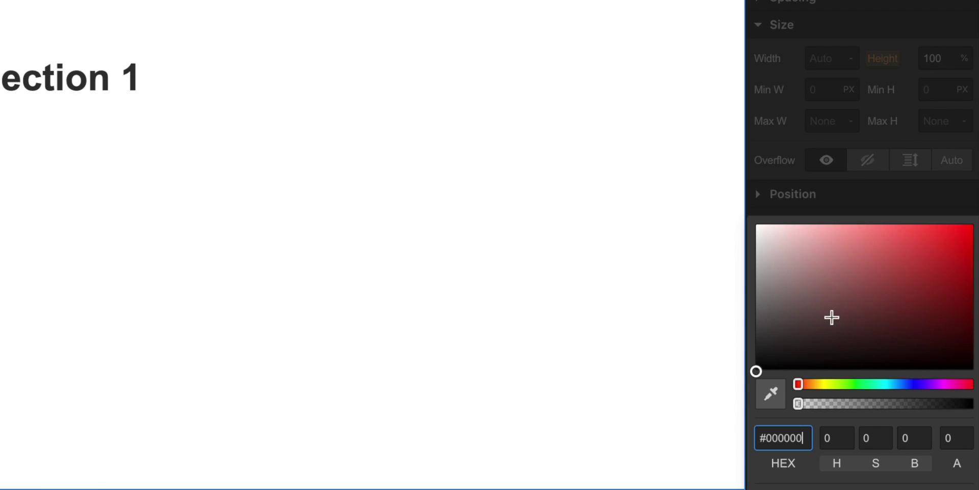
pyautogui.moveTo(911, 306); pyautogui.dragTo(899, 224)
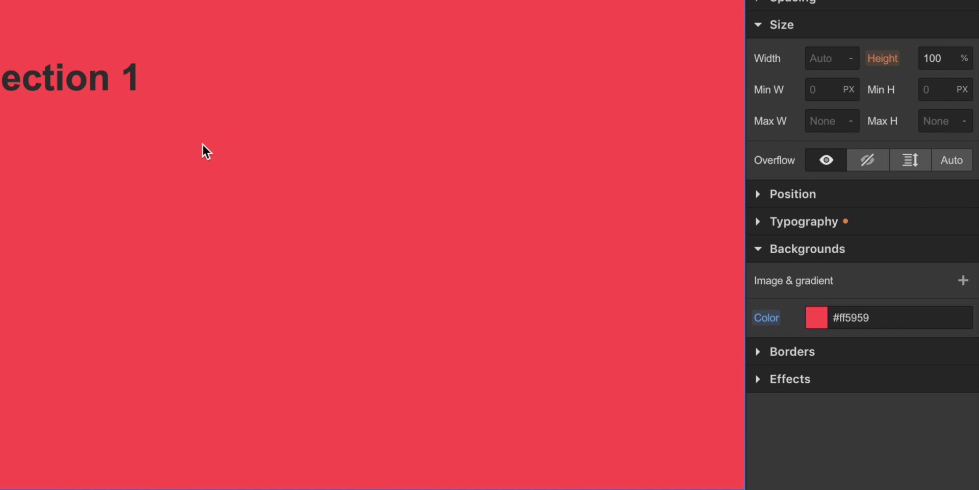
pyautogui.scroll(-5, 204, 150)
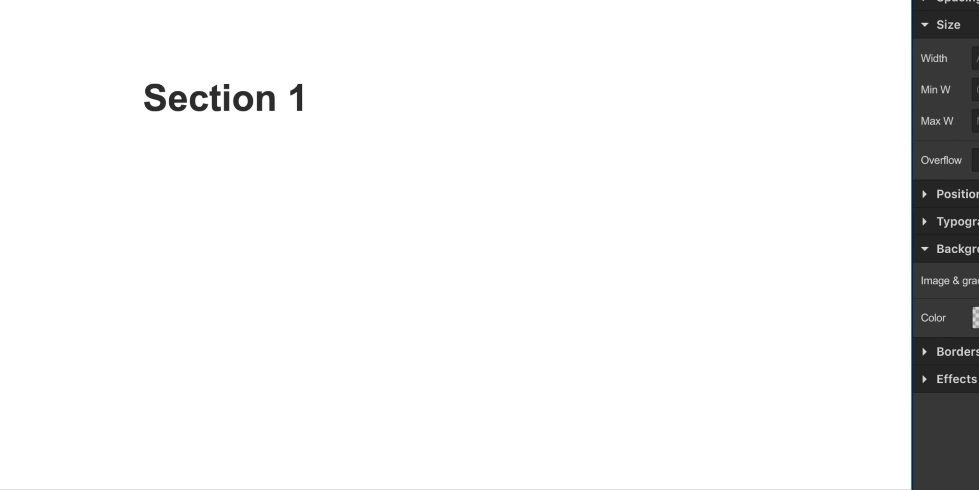
# Step: Select the second section through its heading
pyautogui.click(208, 110)
pyautogui.press('Return')
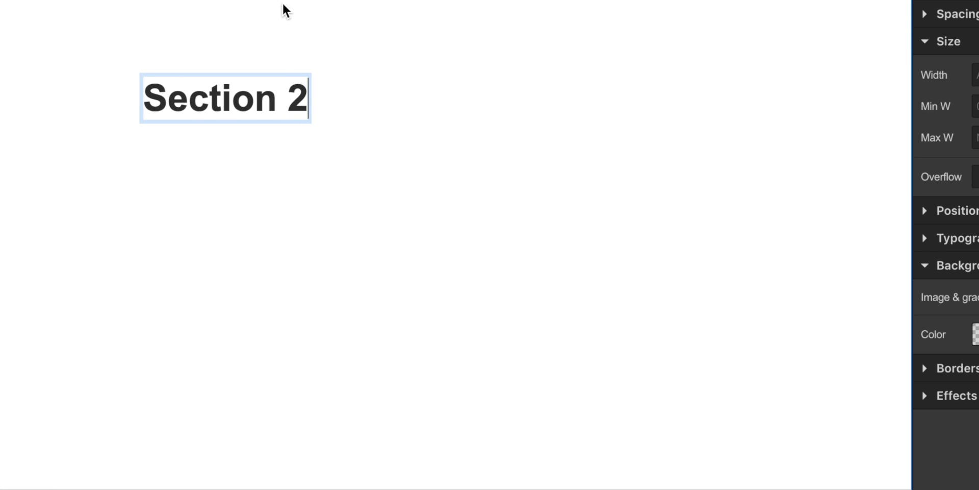
pyautogui.click(279, 1)
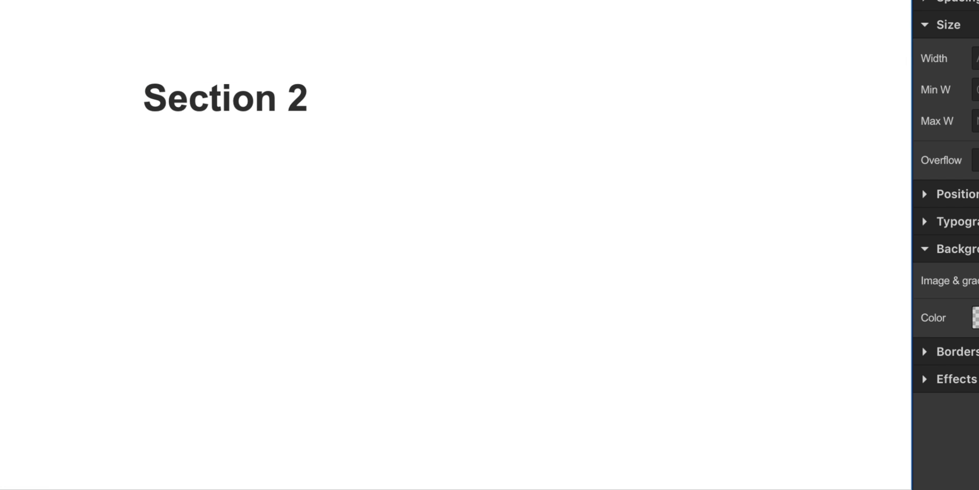
# Step: Add a section2 combo class to the second section with a purple #6a68ff background
pyautogui.click(884, 104)
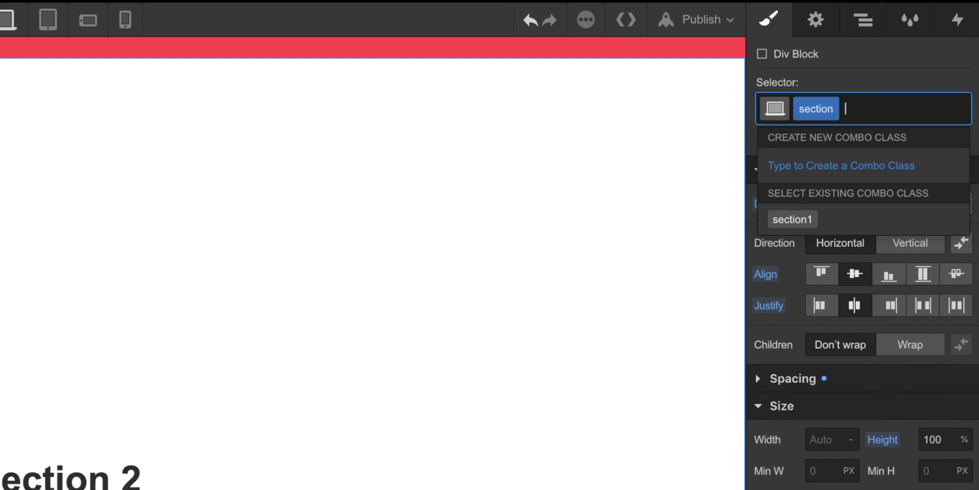
pyautogui.write('section2')
pyautogui.press('Return')
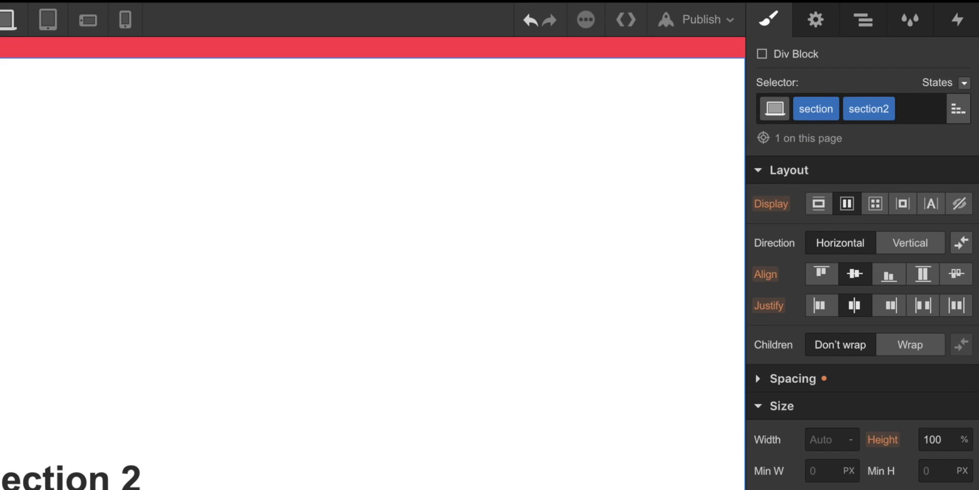
pyautogui.click(864, 320)
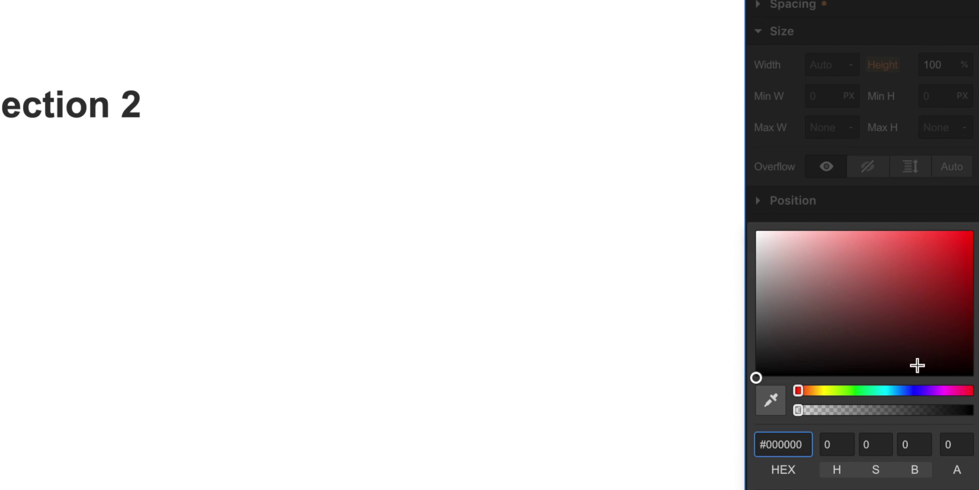
pyautogui.click(931, 316)
pyautogui.click(912, 388)
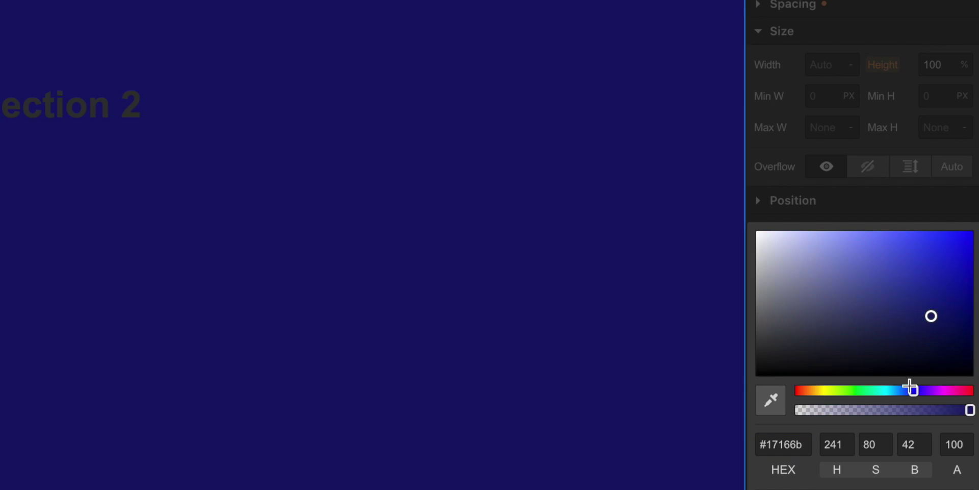
pyautogui.moveTo(912, 235); pyautogui.dragTo(885, 230)
pyautogui.click(905, 203)
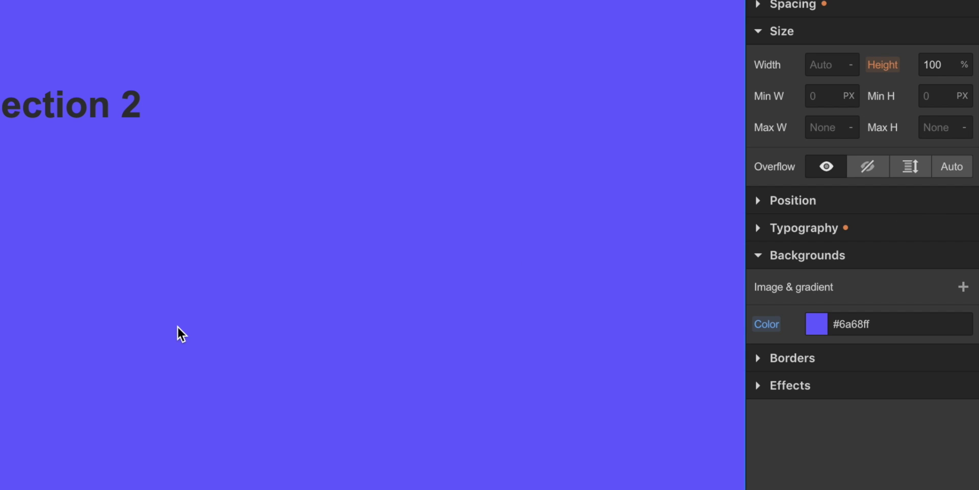
pyautogui.scroll(-10, 179, 334)
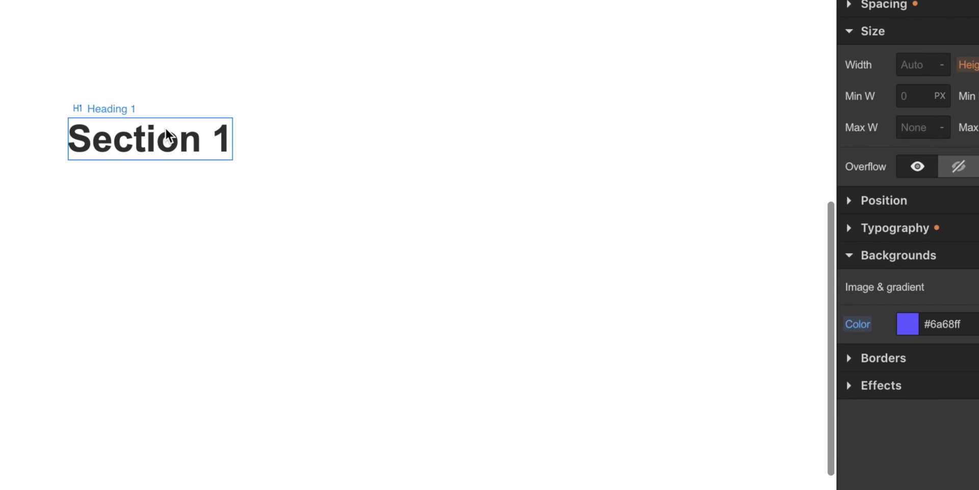
# Step: Change the third section's heading text to 'Section 3'
pyautogui.click(79, 138)
pyautogui.doubleClick(104, 138)
pyautogui.press('End')
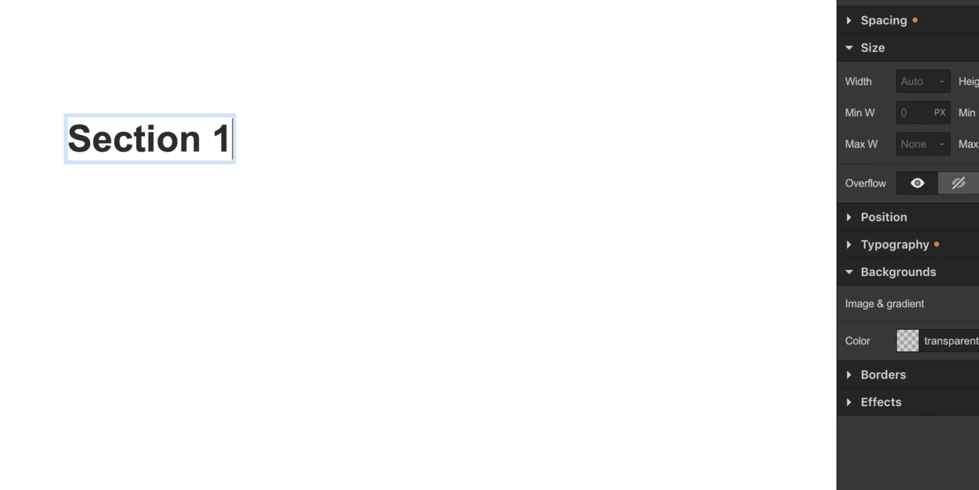
pyautogui.press('BackSpace')
pyautogui.write('3')
pyautogui.click(235, 86)
# Step: Add a sectcion3 combo class to the third section with a bright yellow #fff047 background
pyautogui.click(859, 105)
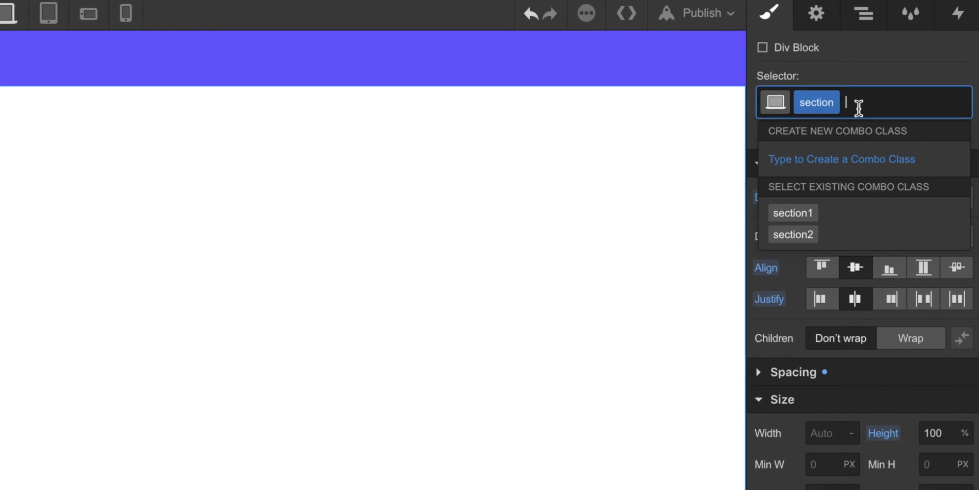
pyautogui.write('sectcion3')
pyautogui.press('Return')
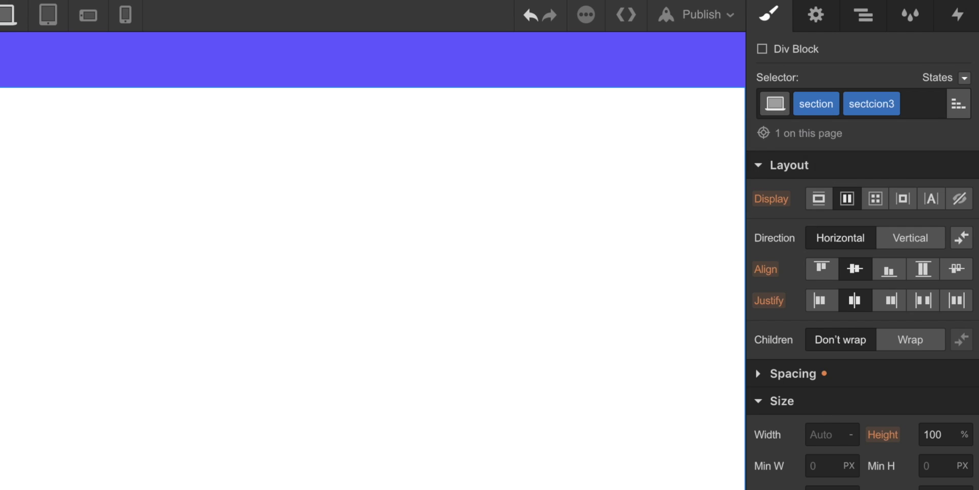
pyautogui.click(836, 309)
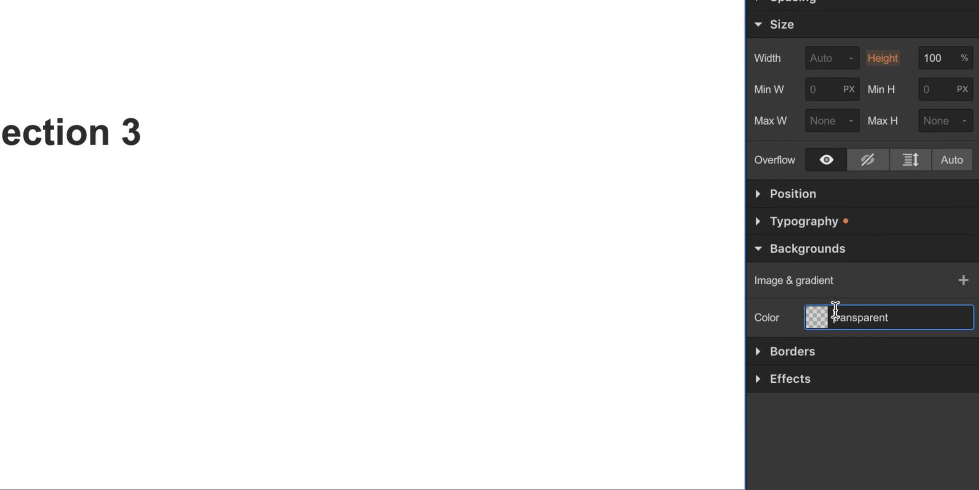
pyautogui.click(816, 317)
pyautogui.click(824, 383)
pyautogui.click(922, 248)
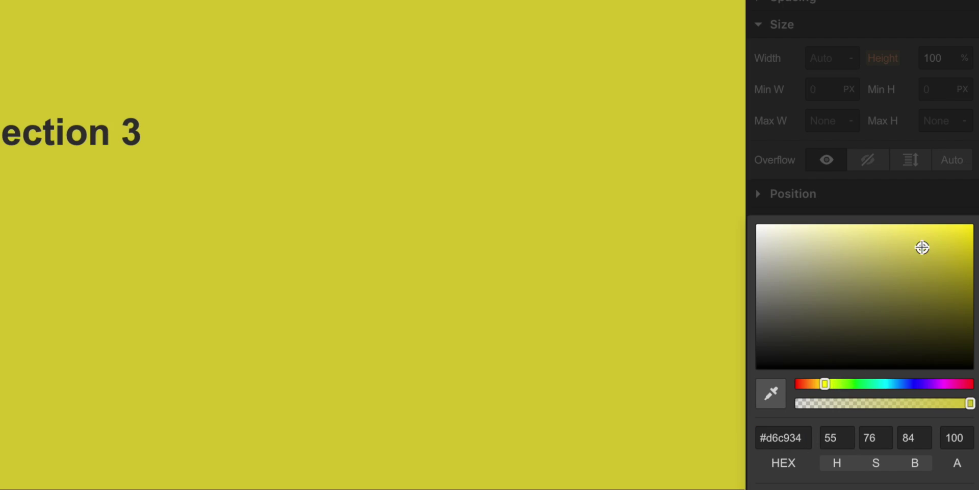
pyautogui.moveTo(921, 247); pyautogui.dragTo(913, 221)
pyautogui.click(846, 182)
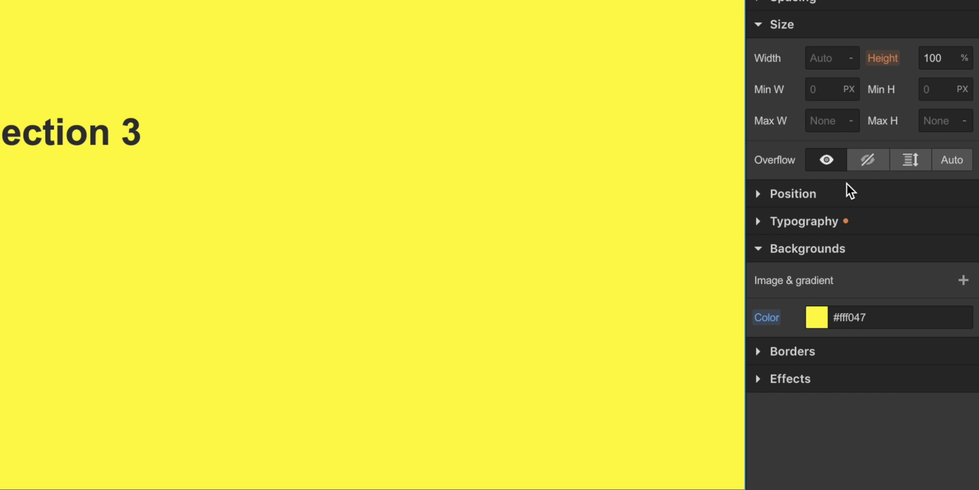
pyautogui.scroll(10, 178, 55)
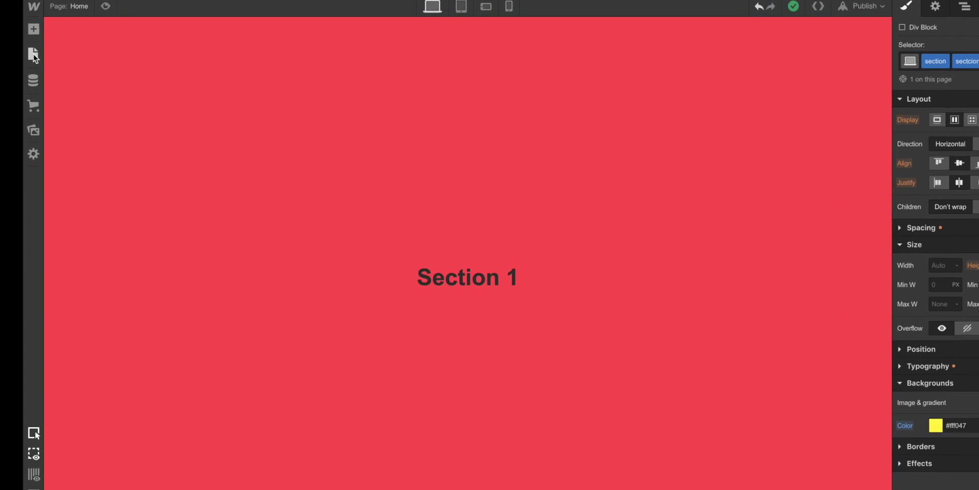
# Step: Open the Home page settings from the Pages panel and bring up its head and before-body code boxes
pyautogui.click(34, 54)
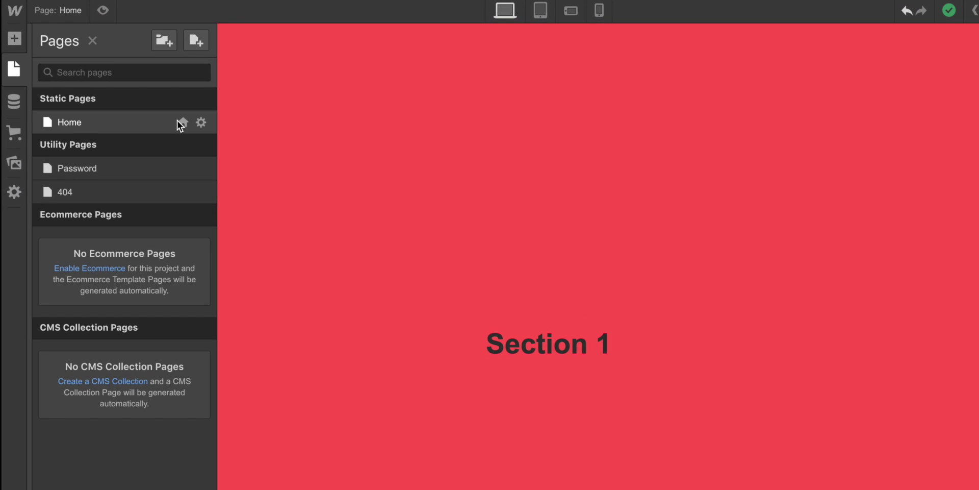
pyautogui.click(201, 123)
pyautogui.scroll(-2, 325, 289)
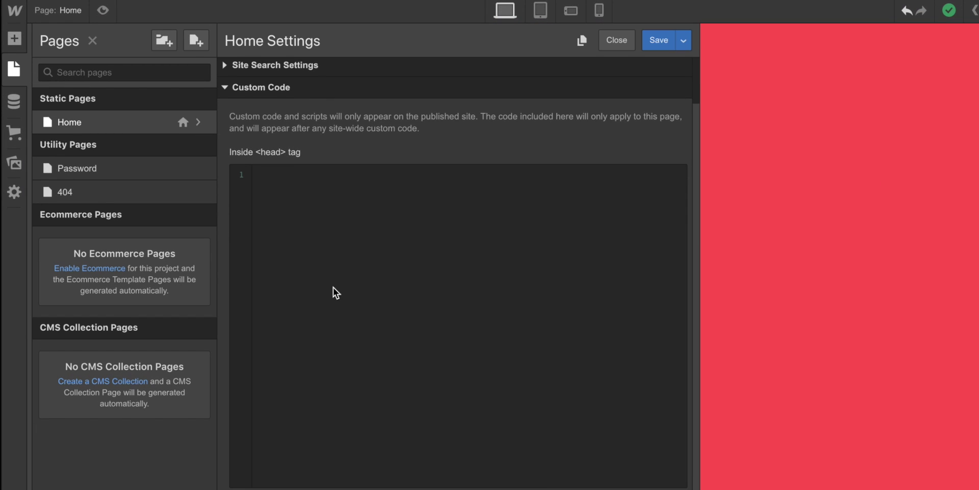
pyautogui.click(372, 279)
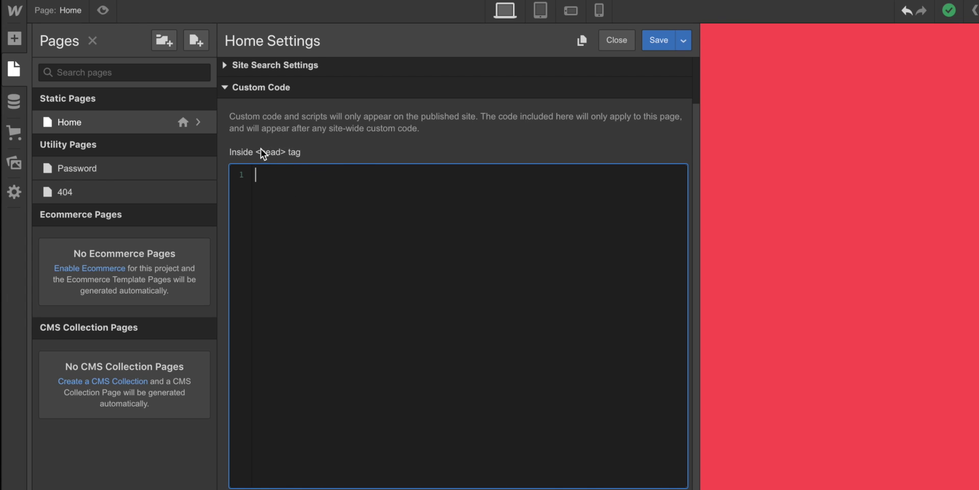
pyautogui.scroll(-1, 314, 412)
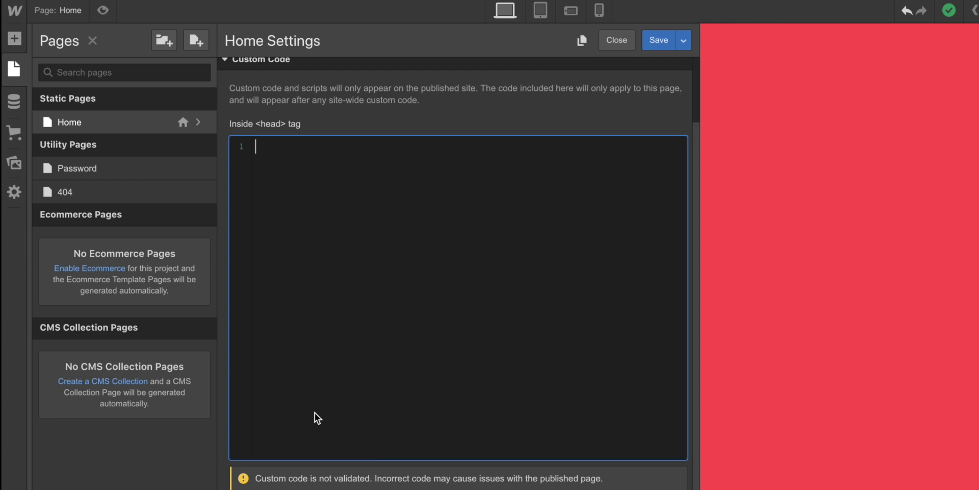
pyautogui.scroll(-3, 326, 423)
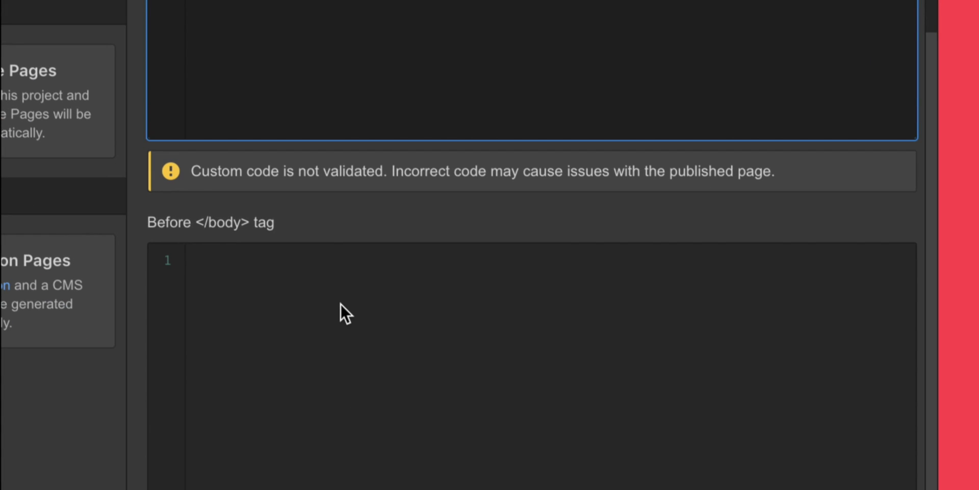
pyautogui.click(313, 373)
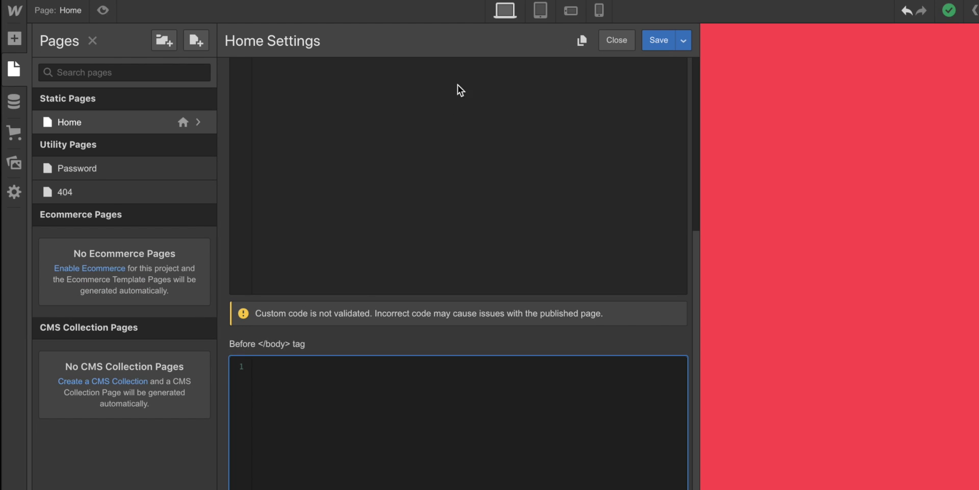
pyautogui.scroll(3, 397, 168)
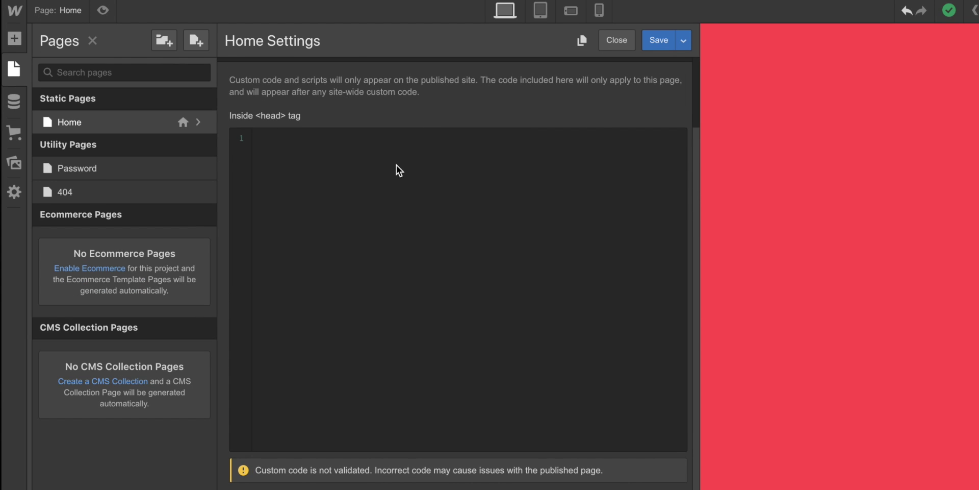
pyautogui.scroll(-1, 372, 363)
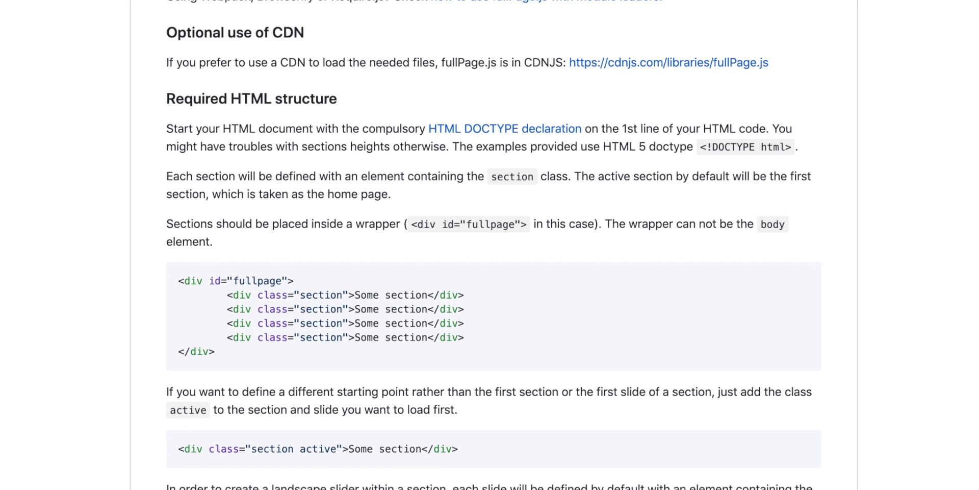
# Step: Select and copy the fullpage.min.css URL on the cdnjs fullPage.js 3.0.4 page, then return to Webflow
pyautogui.scroll(15, 256, 244)
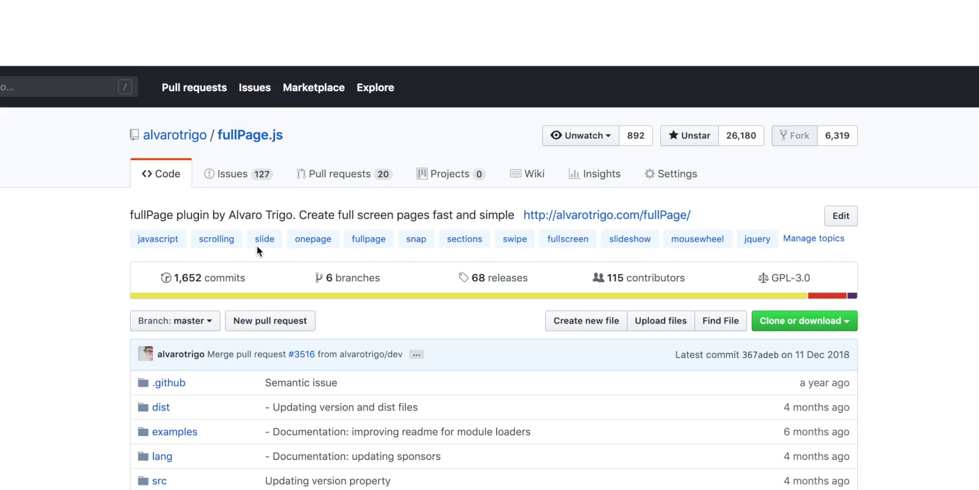
pyautogui.scroll(-15, 256, 250)
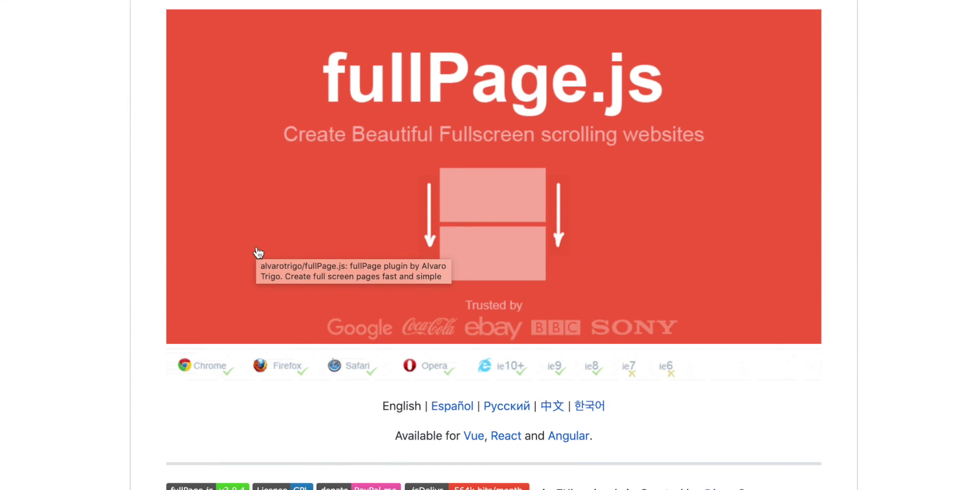
pyautogui.scroll(15, 258, 252)
pyautogui.scroll(-20, 257, 251)
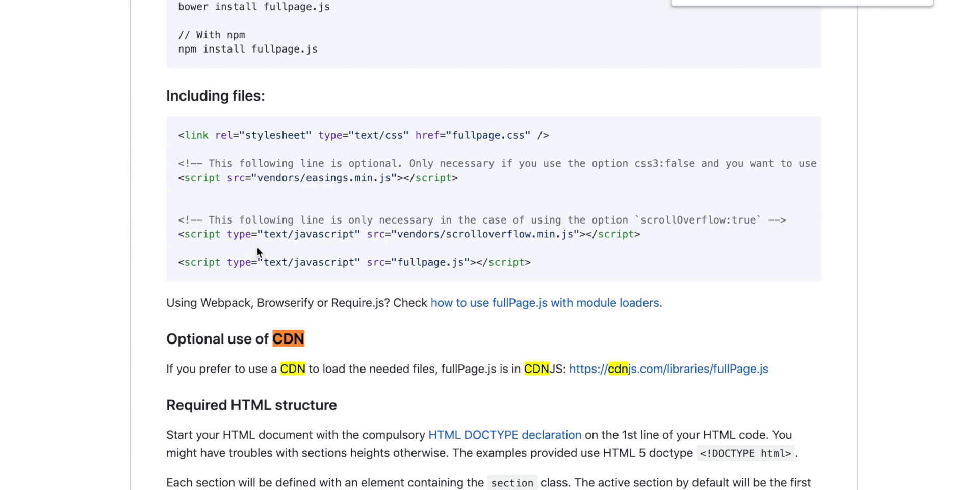
pyautogui.scroll(-2, 450, 352)
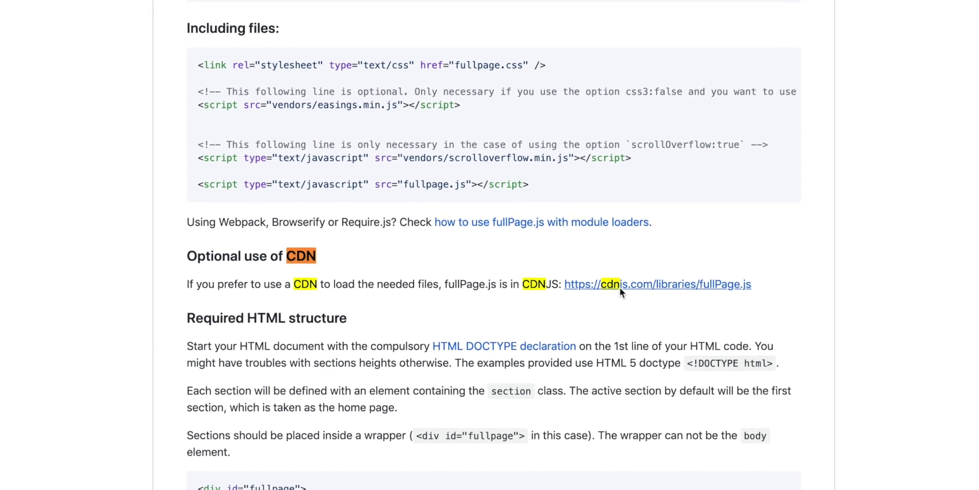
pyautogui.click(620, 303)
pyautogui.scroll(-3, 296, 353)
pyautogui.tripleClick(78, 273)
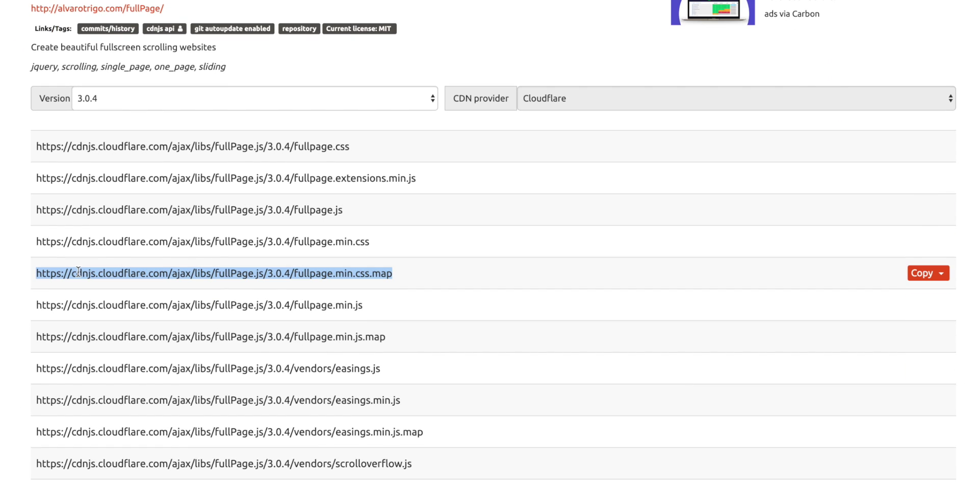
pyautogui.tripleClick(94, 241)
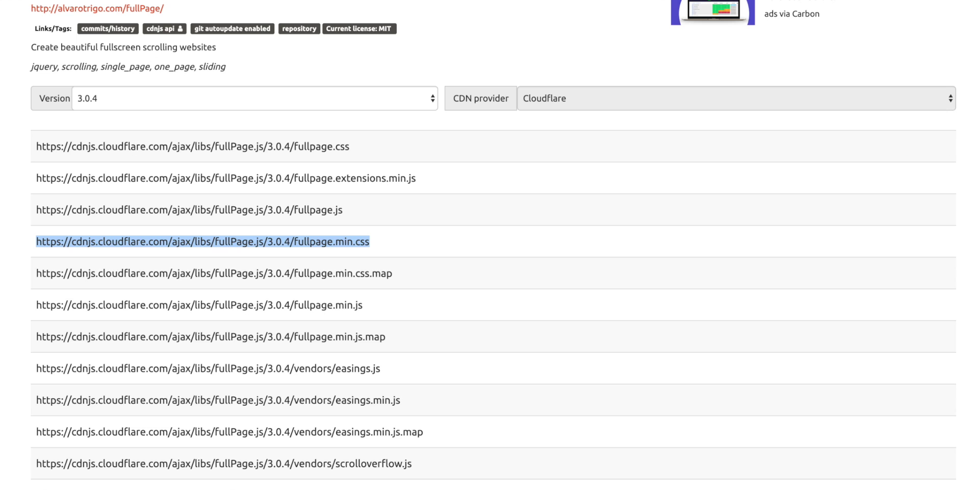
pyautogui.hotkey('ctrl', 'Tab')
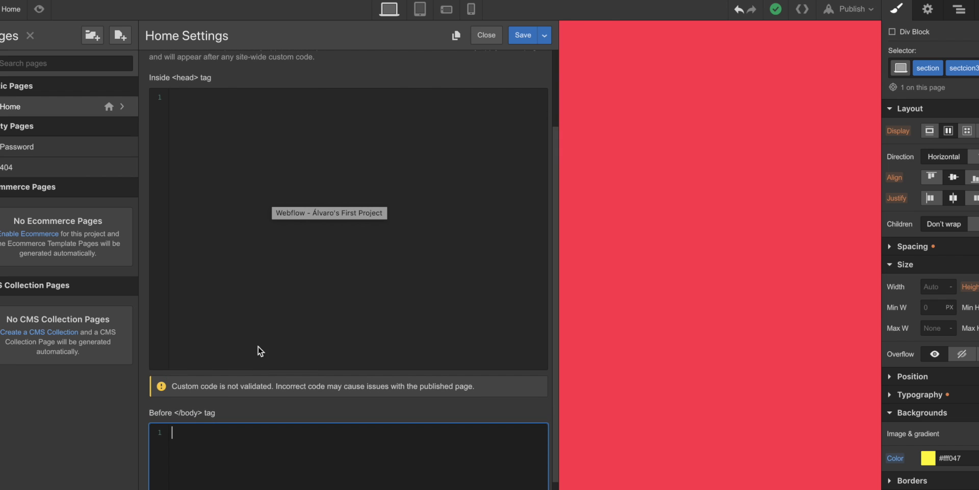
# Step: Paste the fullpage.min.css stylesheet link into the Inside <head> code box and check its URL
pyautogui.click(271, 257)
pyautogui.press('super+Tab')
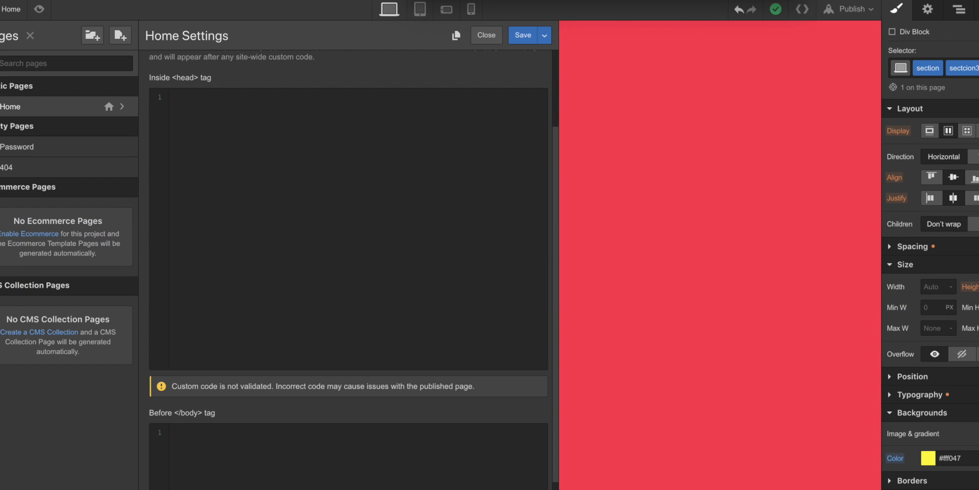
pyautogui.click(285, 169)
pyautogui.hotkey('ctrl', 'v')
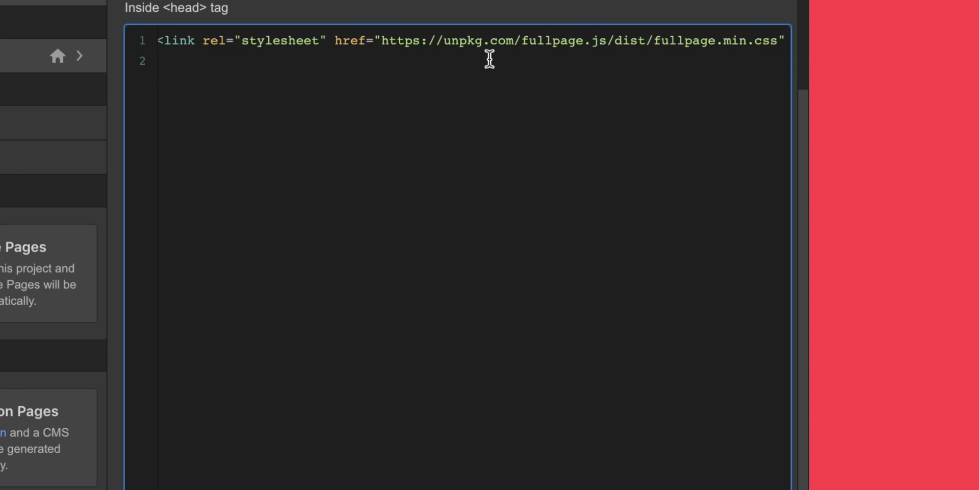
pyautogui.hscroll(2, 458, 51)
pyautogui.moveTo(359, 42); pyautogui.dragTo(509, 46)
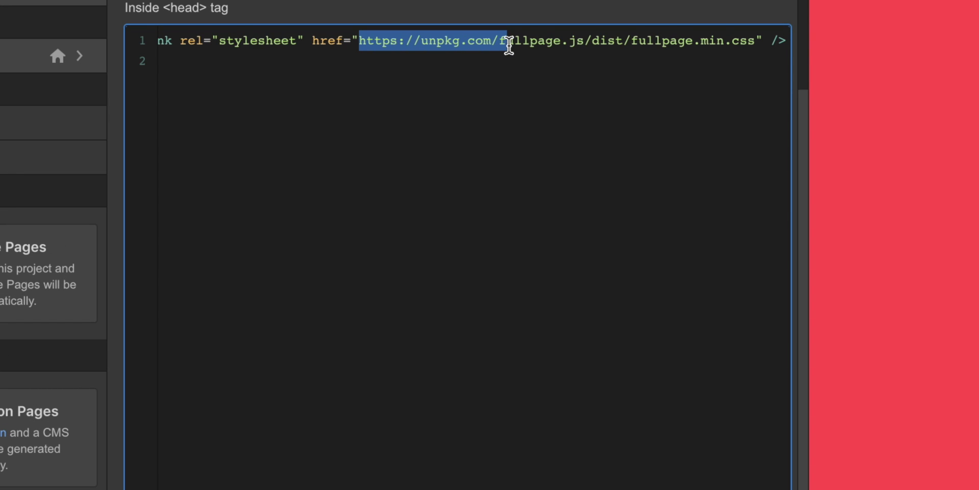
pyautogui.click(757, 41)
pyautogui.moveTo(757, 41); pyautogui.dragTo(364, 40)
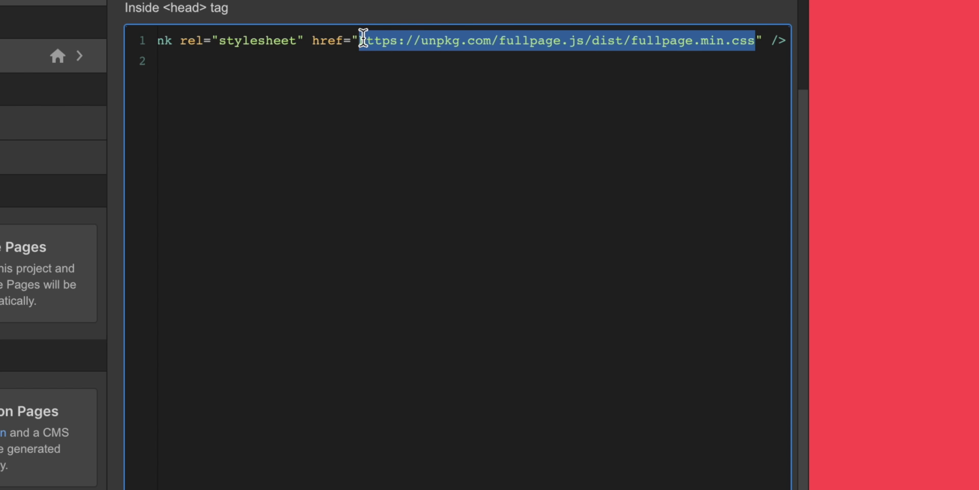
pyautogui.hscroll(-2, 491, 171)
pyautogui.click(491, 171)
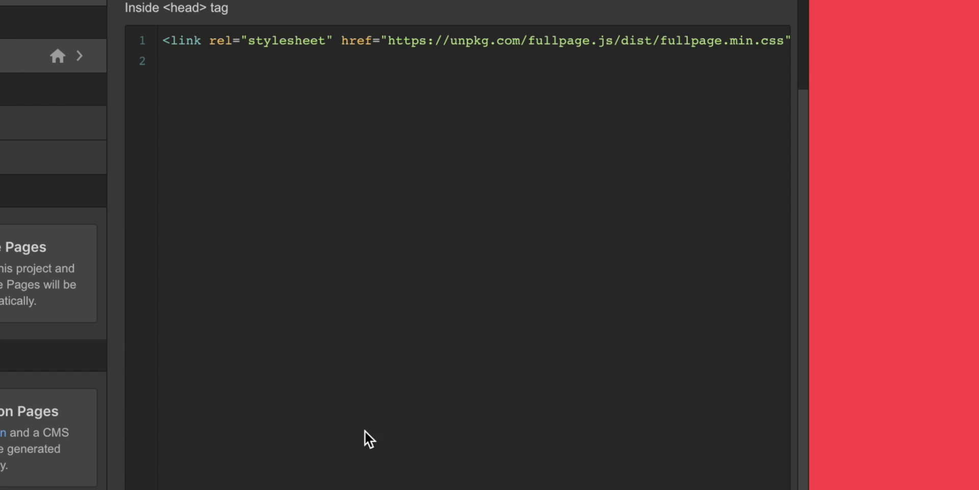
pyautogui.scroll(-5, 434, 398)
# Step: Add an empty <script></script> block below the fullPage.js script include
pyautogui.hscroll(-1, 485, 360)
pyautogui.scroll(-2, 433, 275)
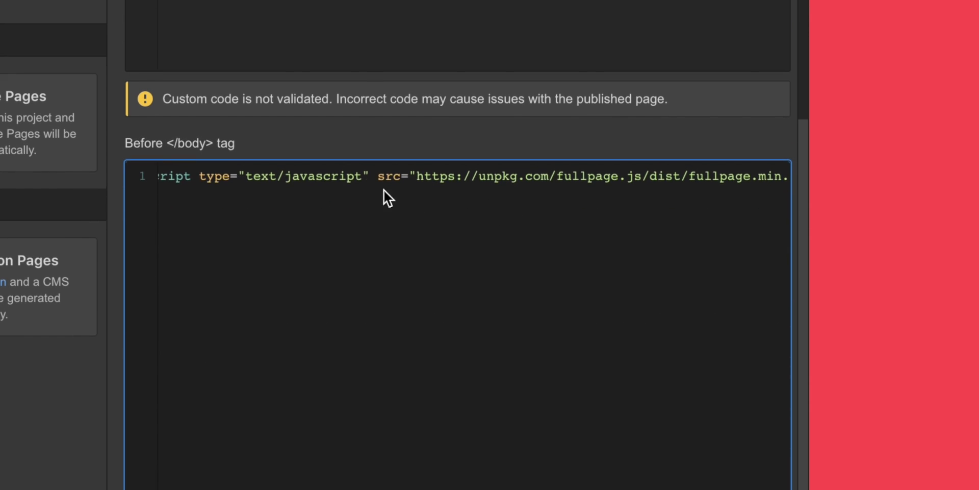
pyautogui.hscroll(-1, 367, 188)
pyautogui.hscroll(3, 520, 185)
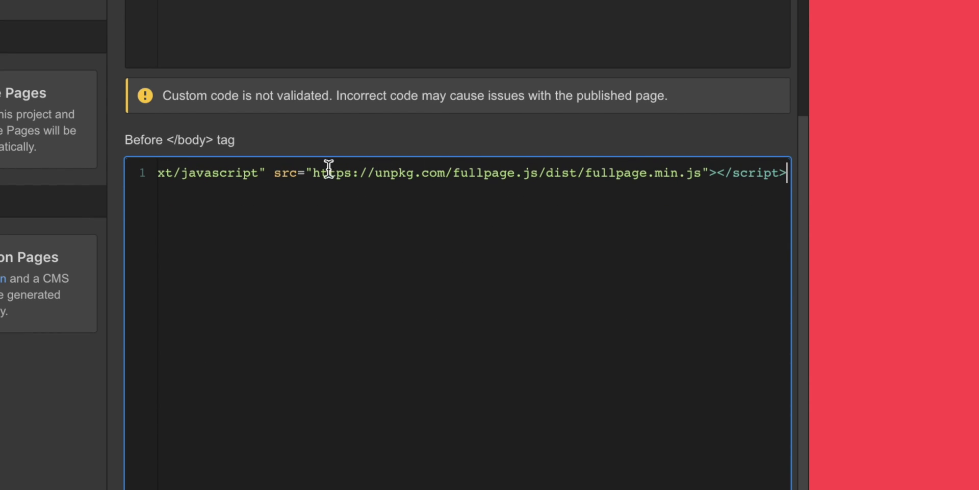
pyautogui.moveTo(299, 173); pyautogui.dragTo(703, 174)
pyautogui.click(704, 173)
pyautogui.press('End')
pyautogui.press('Return')
pyautogui.press('Return')
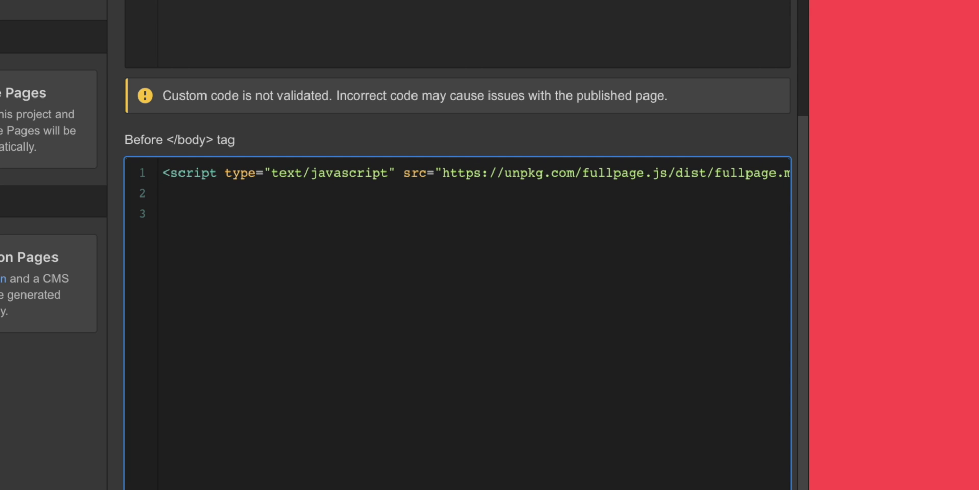
pyautogui.write('<script>')
pyautogui.press('Return')
pyautogui.press('Return')
pyautogui.write('</')
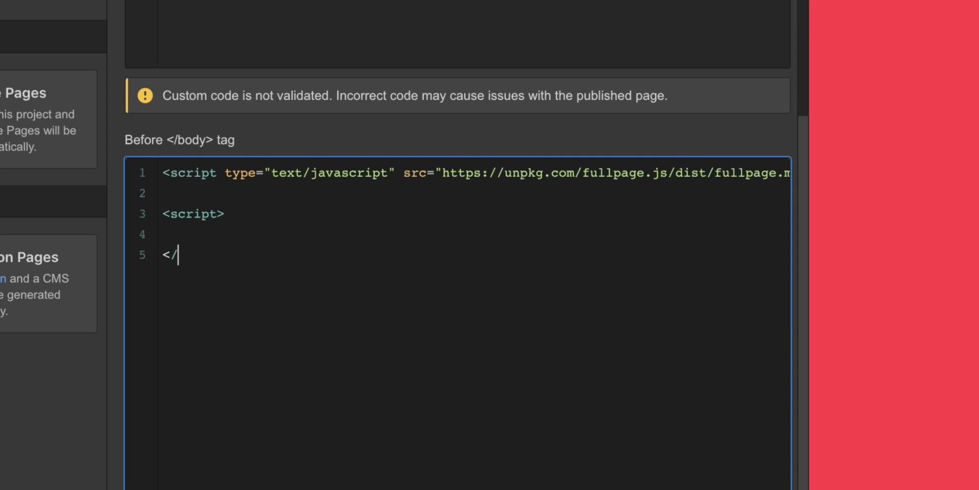
pyautogui.write('script>')
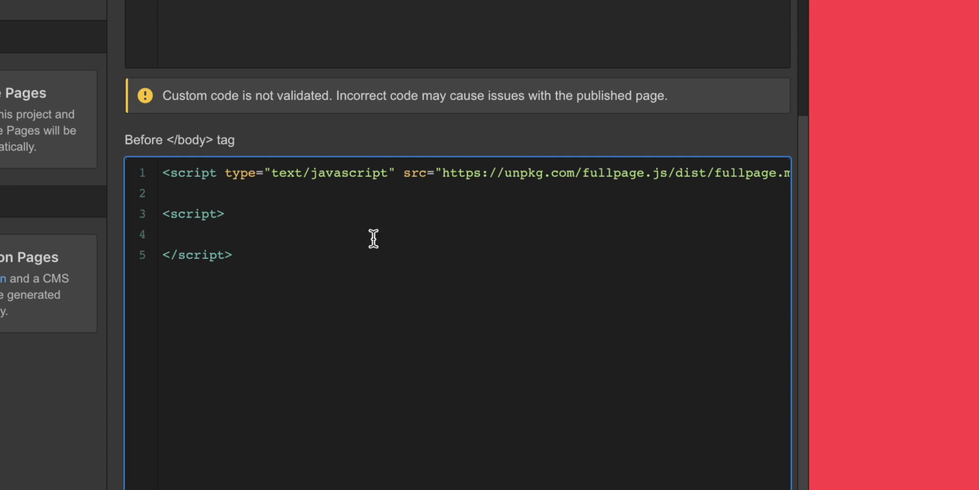
# Step: Inside the script, add a '//fullpage.js initialization' comment and new fullpage('#fullpage', { }) call
pyautogui.click(317, 232)
pyautogui.press('Tab')
pyautogui.write('//fullpage.js initial')
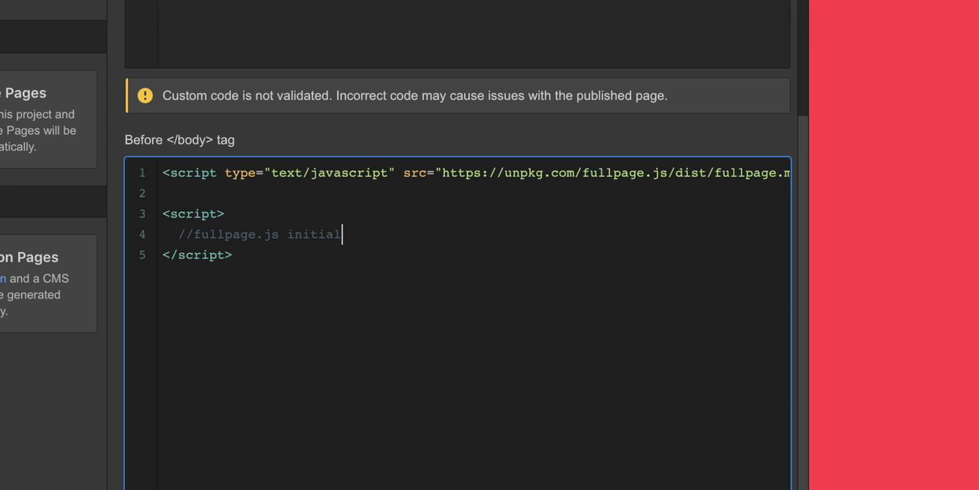
pyautogui.write('ization')
pyautogui.press('Return')
pyautogui.write('new fu')
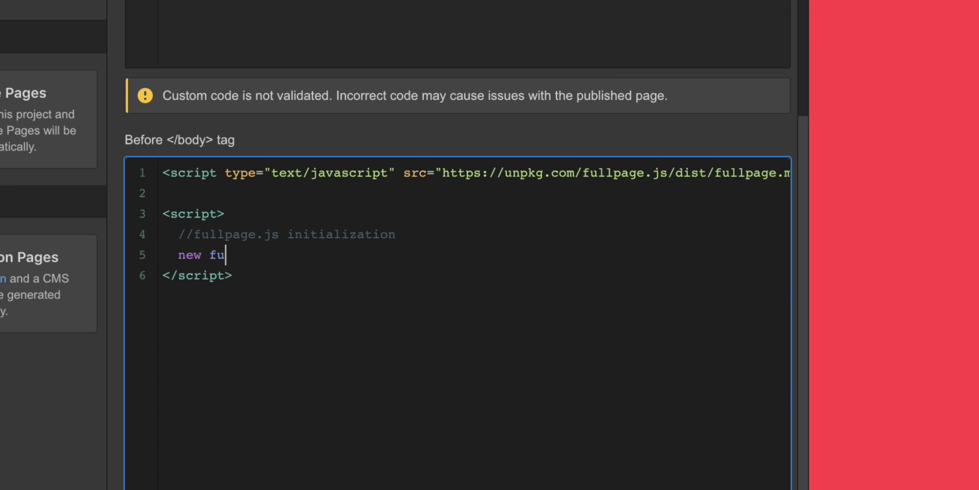
pyautogui.write("llpage('#fullpage'")
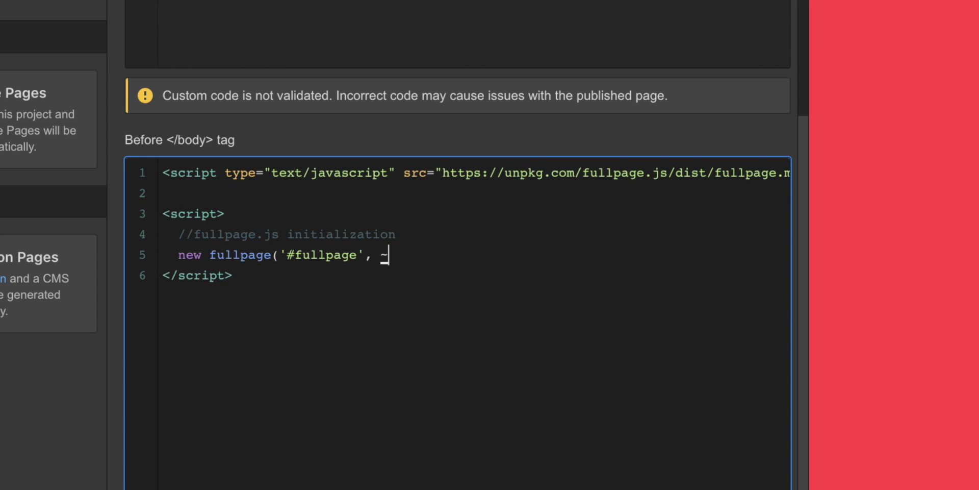
pyautogui.write(', {')
pyautogui.press('Return')
pyautogui.write('}()')
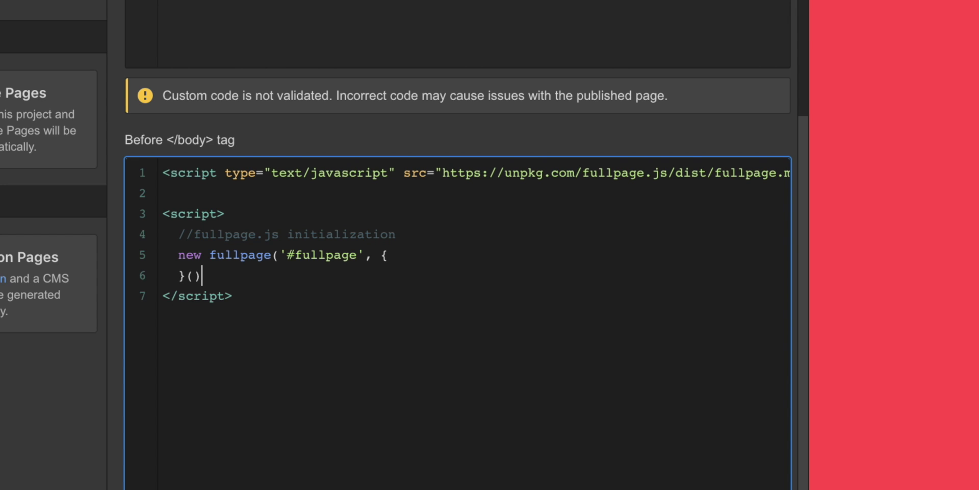
pyautogui.press('BackSpace')
pyautogui.press('BackSpace')
# Step: Add the option scrollingSpeed: 1000 inside the fullpage options object
pyautogui.click(436, 257)
pyautogui.press('Return')
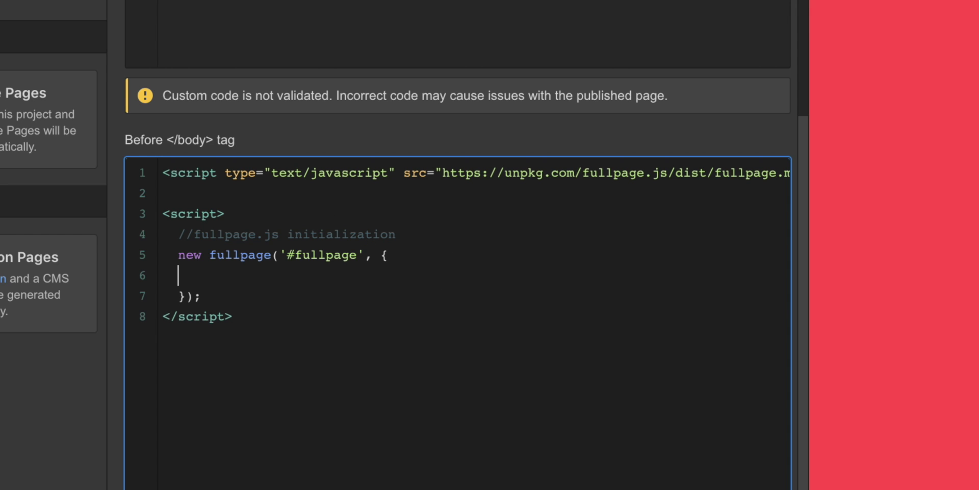
pyautogui.press('Tab')
pyautogui.write('scrollingSpe')
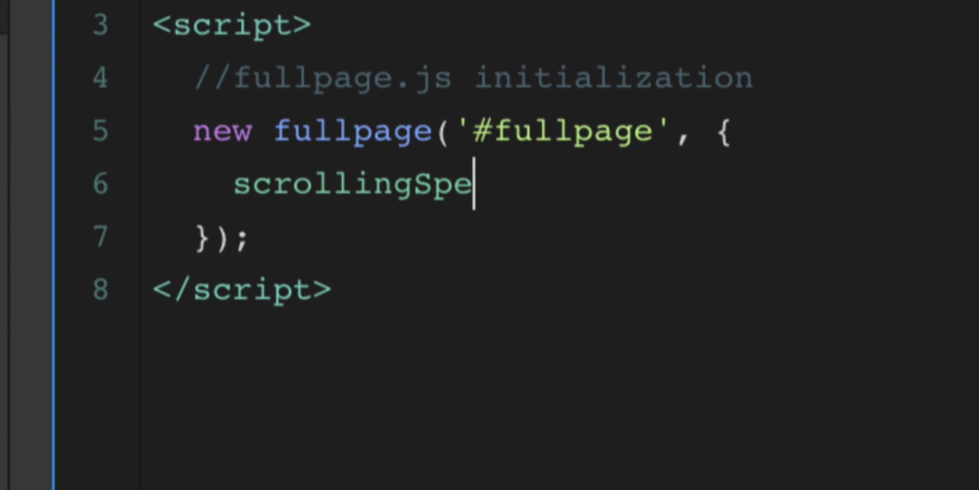
pyautogui.write('ed: 1000')
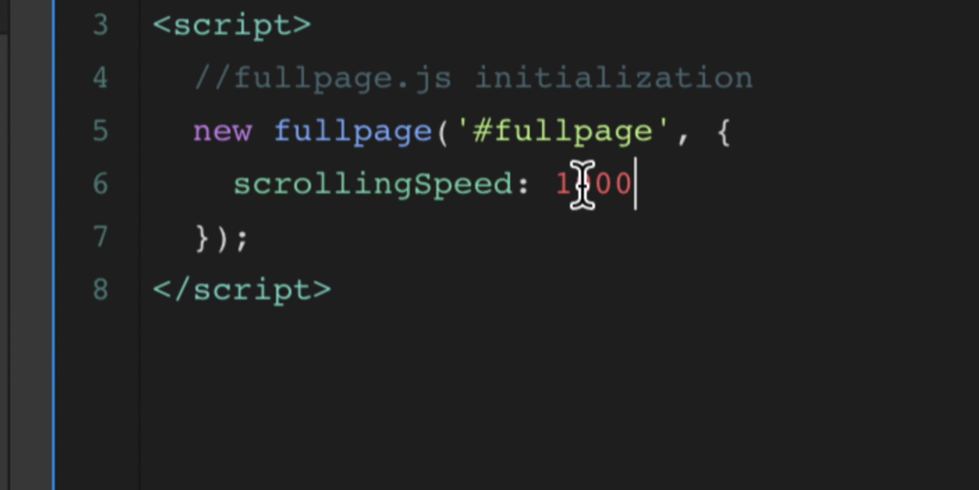
pyautogui.doubleClick(591, 142)
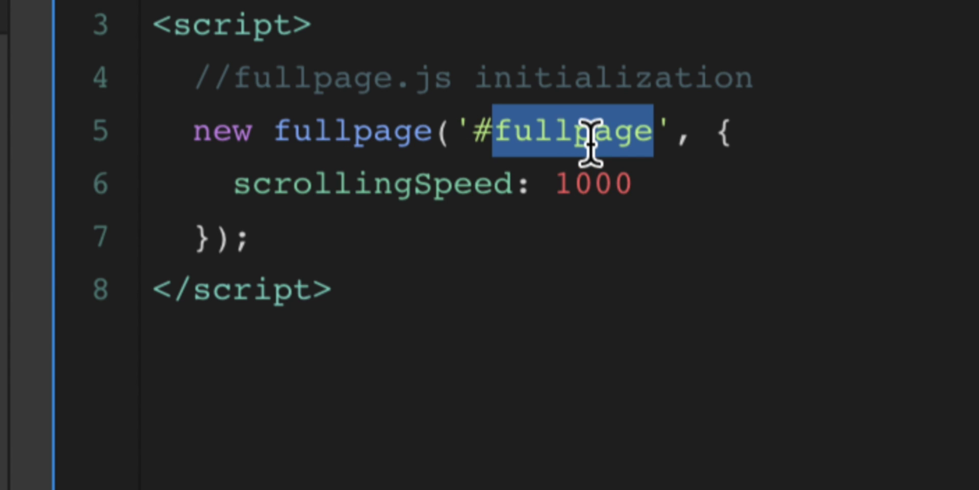
pyautogui.moveTo(234, 189); pyautogui.dragTo(752, 187)
pyautogui.moveTo(718, 131); pyautogui.dragTo(204, 234)
# Step: Save the Home page custom code and publish the site to the selected domains
pyautogui.click(867, 146)
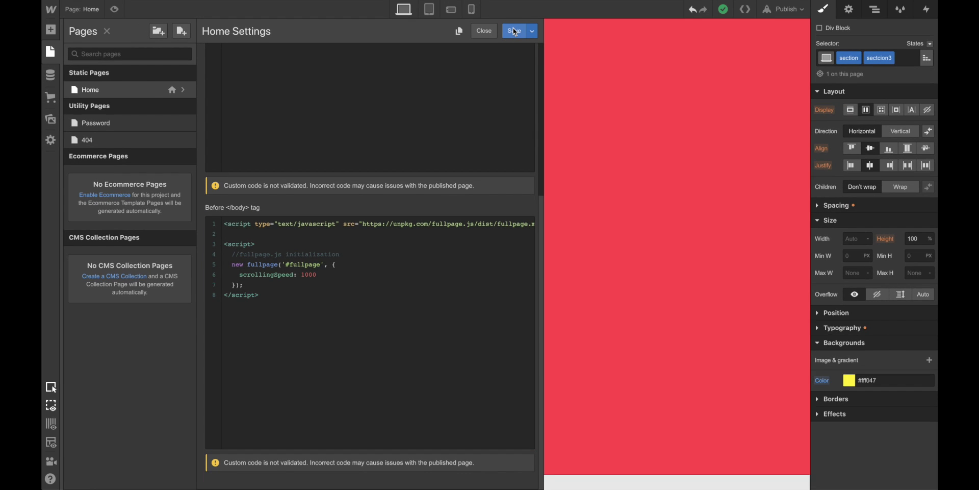
pyautogui.click(517, 31)
pyautogui.click(794, 9)
pyautogui.click(688, 115)
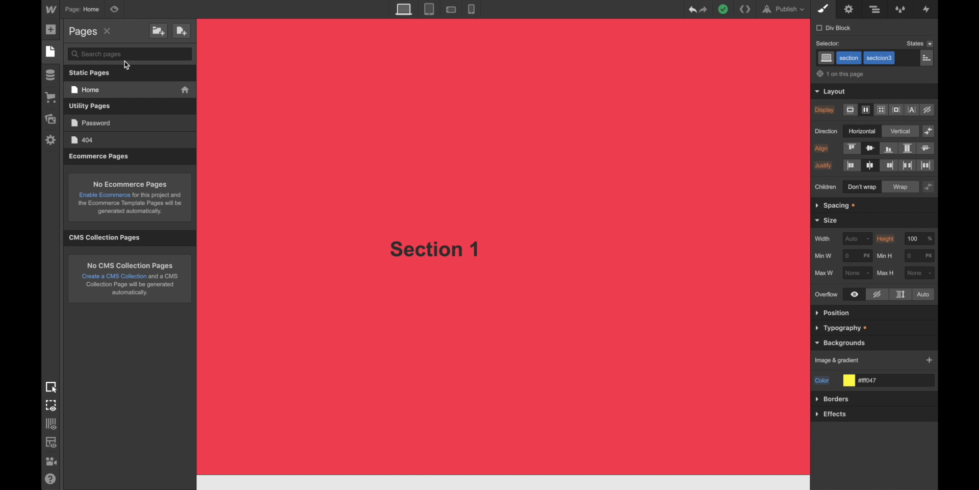
# Step: Add verticalCentered: false on a new line after scrollingSpeed: 1000 in the fullpage options
pyautogui.click(186, 90)
pyautogui.scroll(-5, 264, 320)
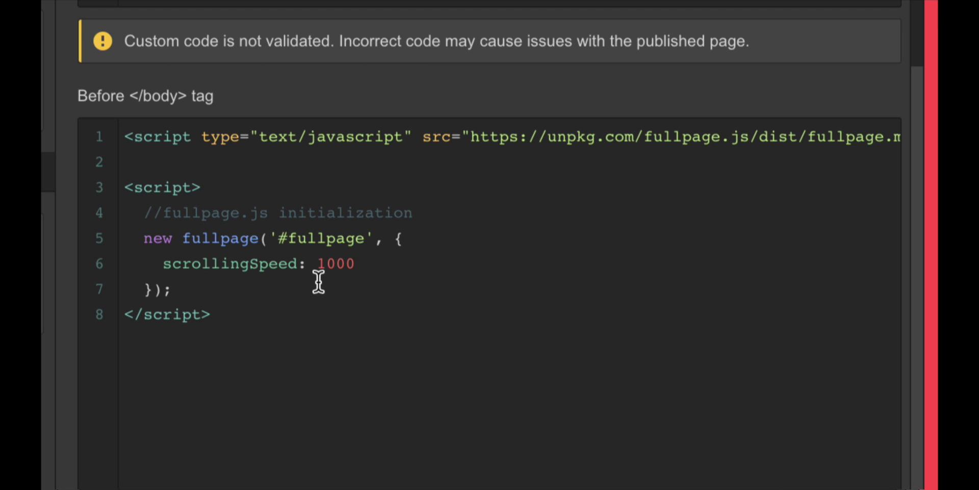
pyautogui.click(379, 265)
pyautogui.write(',')
pyautogui.press('Return')
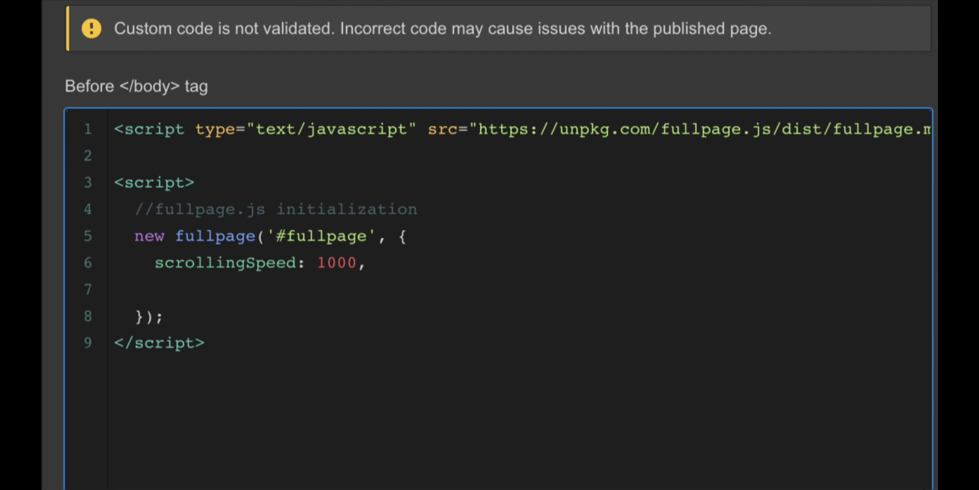
pyautogui.write('verticalCentered:')
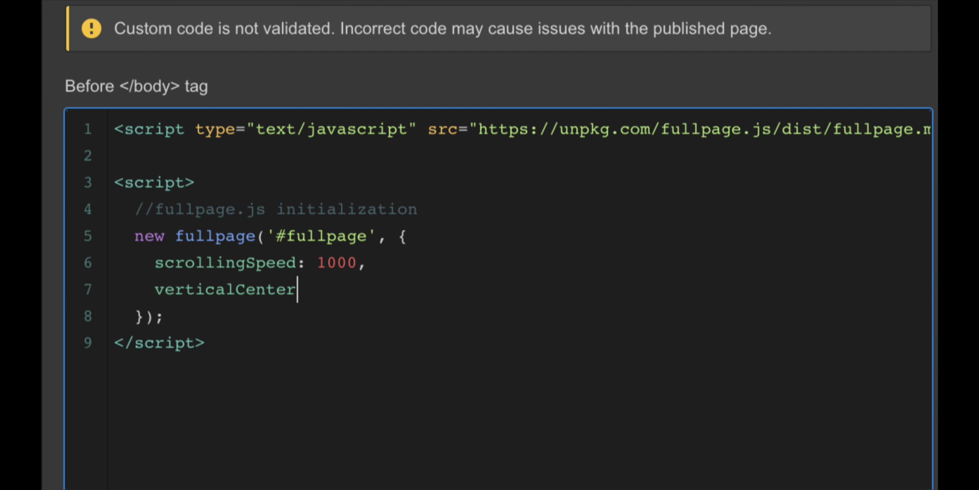
pyautogui.write(' false')
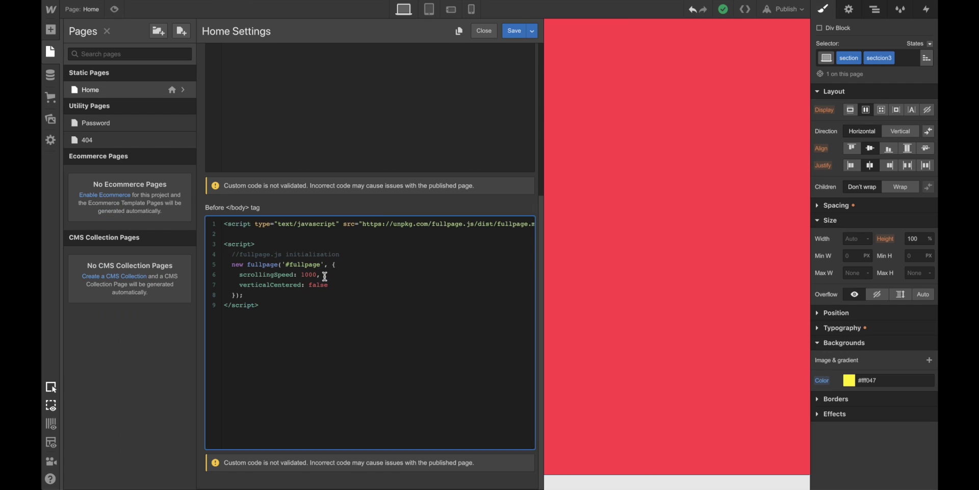
# Step: Save the updated code, publish to the selected domains, and scroll the live page to check it
pyautogui.click(512, 30)
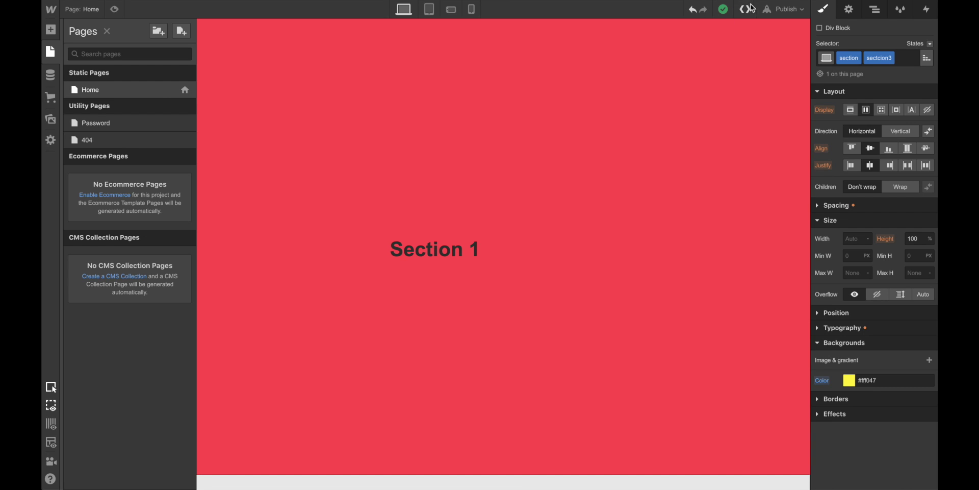
pyautogui.click(784, 9)
pyautogui.click(695, 113)
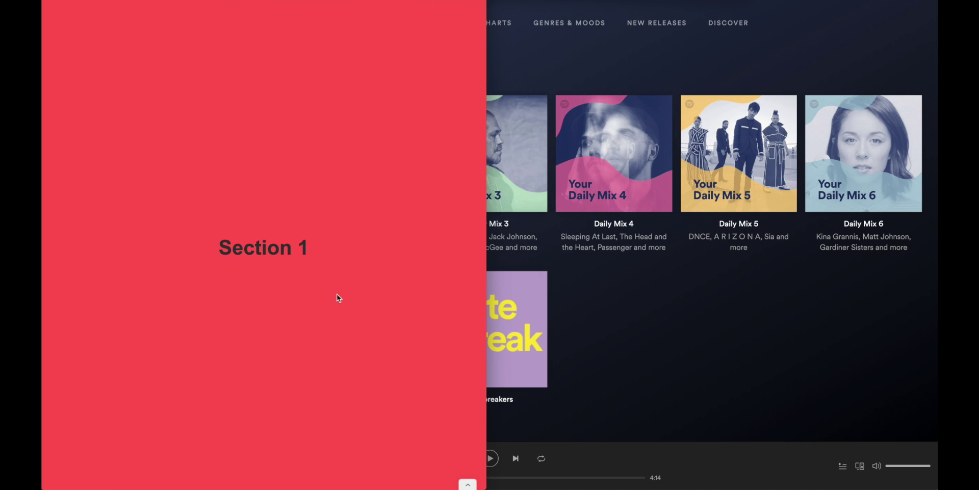
pyautogui.scroll(-2, 307, 298)
pyautogui.scroll(2, 307, 298)
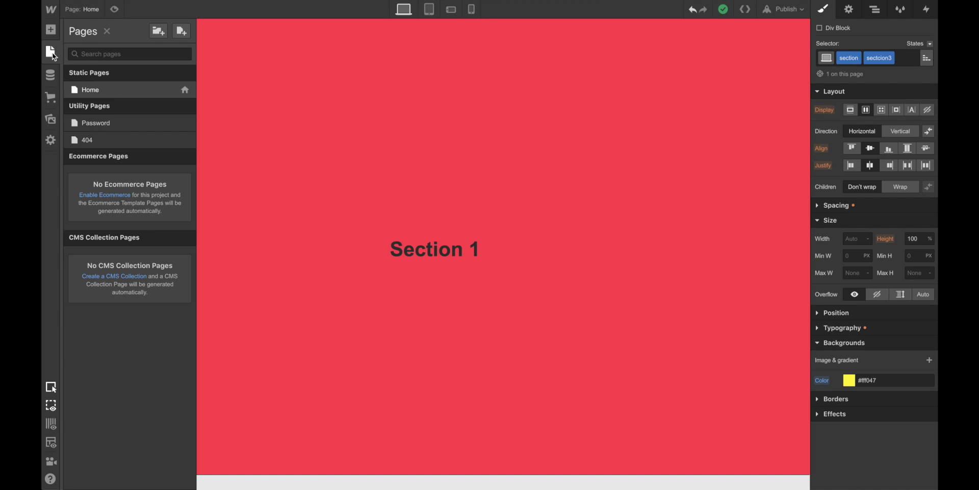
# Step: Reopen the Home page settings and add a responsiveWidth: 1000 line after verticalCentered: false
pyautogui.click(184, 93)
pyautogui.scroll(-5, 286, 321)
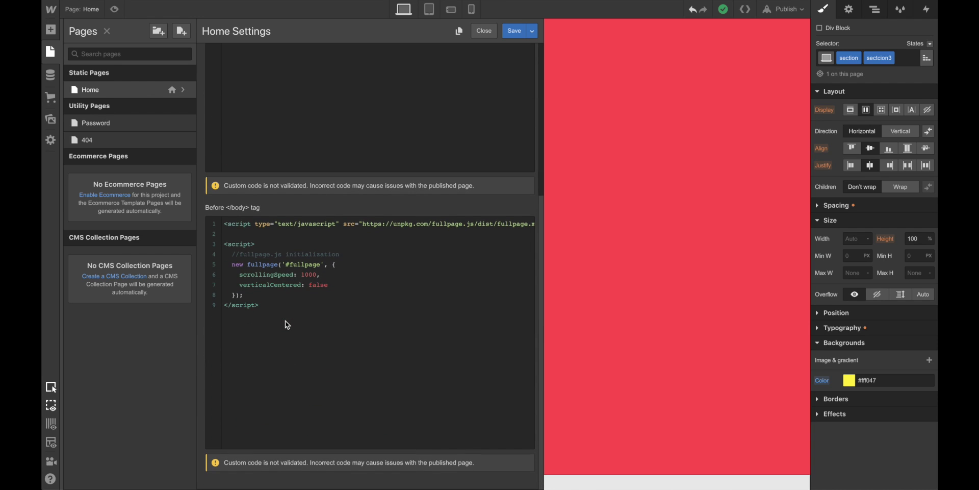
pyautogui.click(326, 276)
pyautogui.click(341, 284)
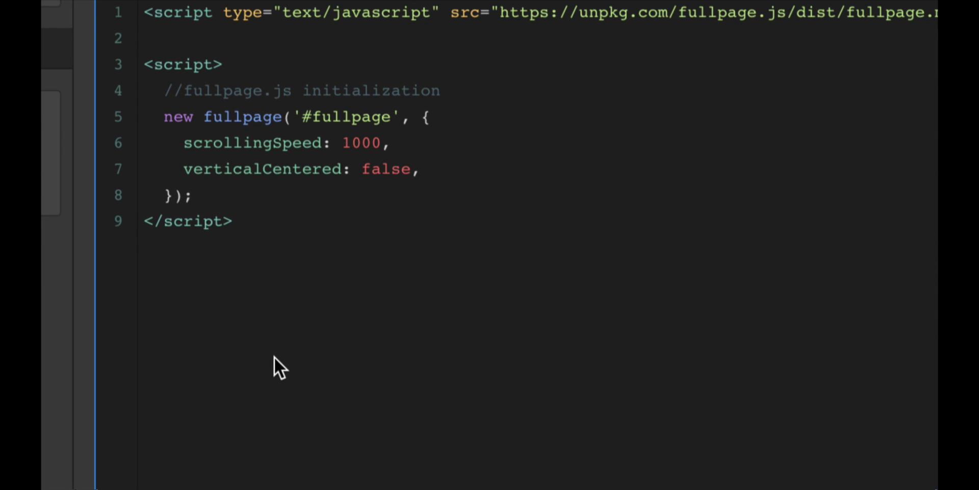
pyautogui.press('Return')
pyautogui.press('Return')
pyautogui.write('responsiveWidth: 1000')
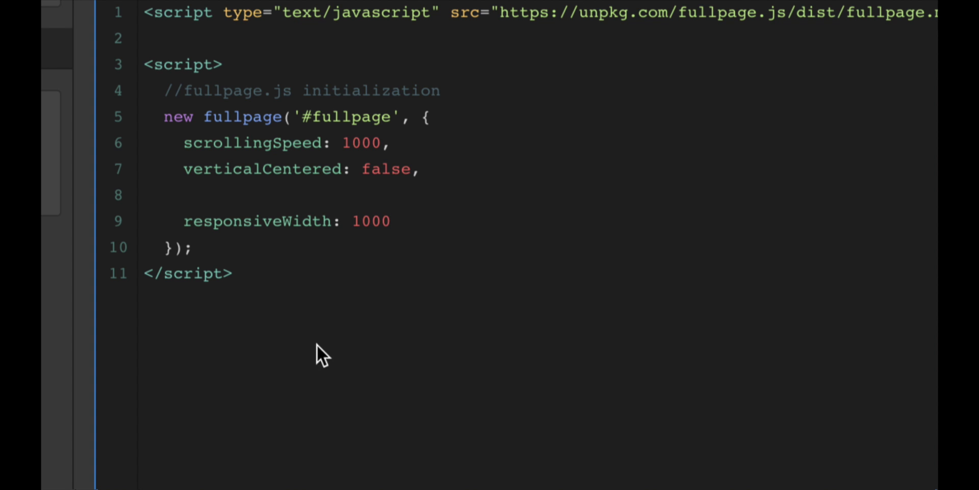
# Step: Review the new responsiveWidth: 1000 line by highlighting its value and option name
pyautogui.moveTo(353, 224); pyautogui.dragTo(432, 228)
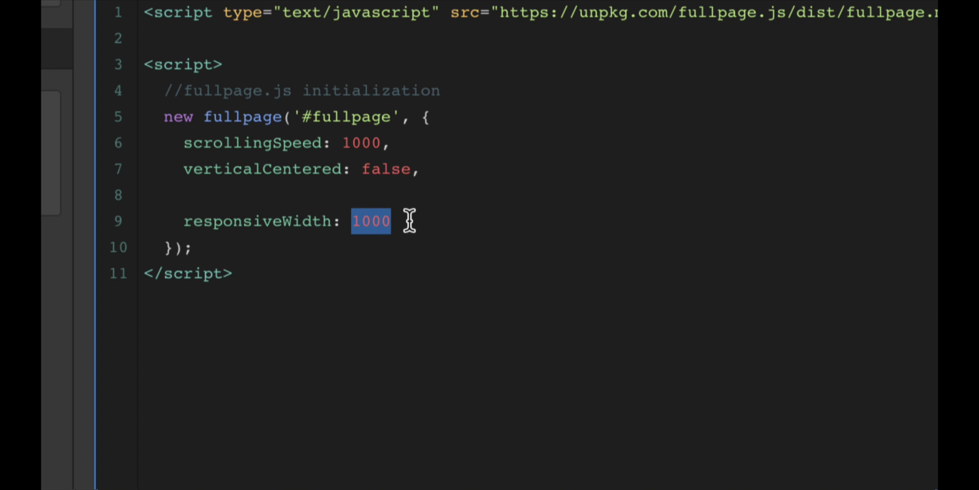
pyautogui.click(413, 220)
pyautogui.moveTo(351, 222); pyautogui.dragTo(416, 223)
pyautogui.click(416, 223)
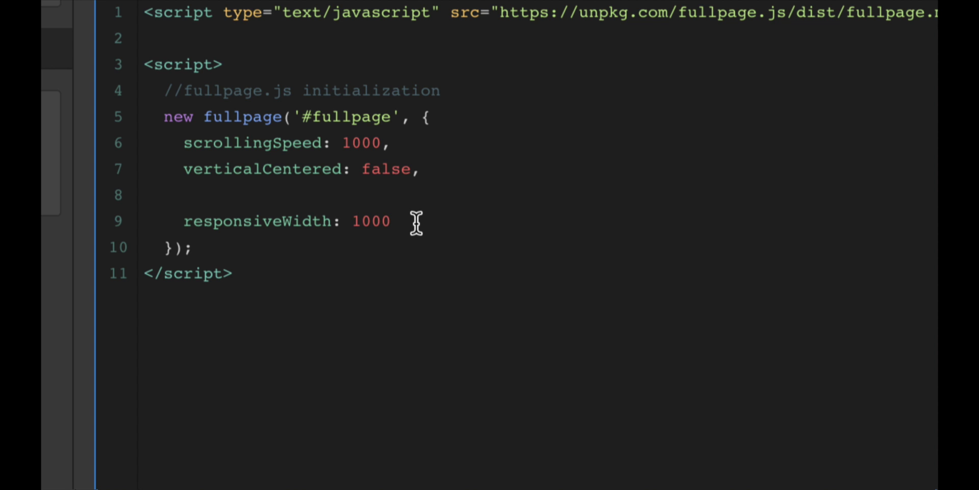
pyautogui.moveTo(332, 221); pyautogui.dragTo(205, 230)
pyautogui.click(204, 227)
pyautogui.click(187, 225)
pyautogui.moveTo(282, 225); pyautogui.dragTo(185, 229)
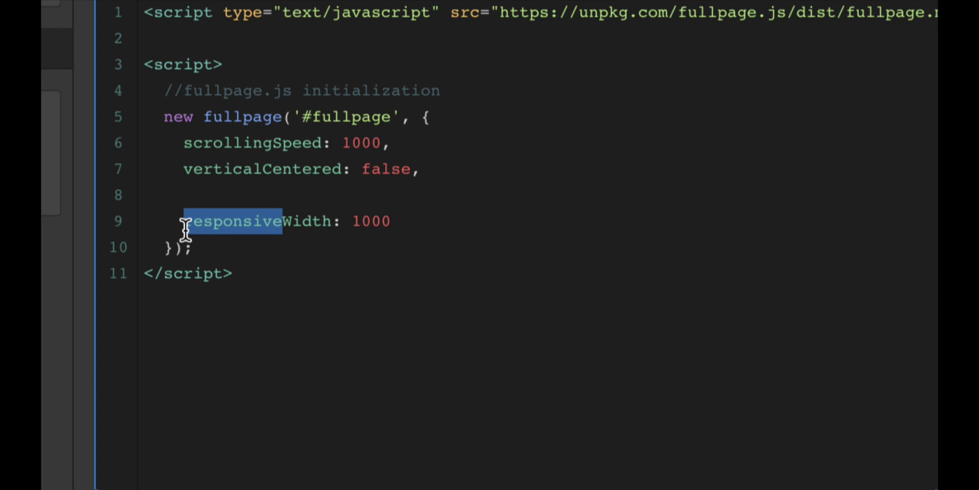
pyautogui.click(289, 223)
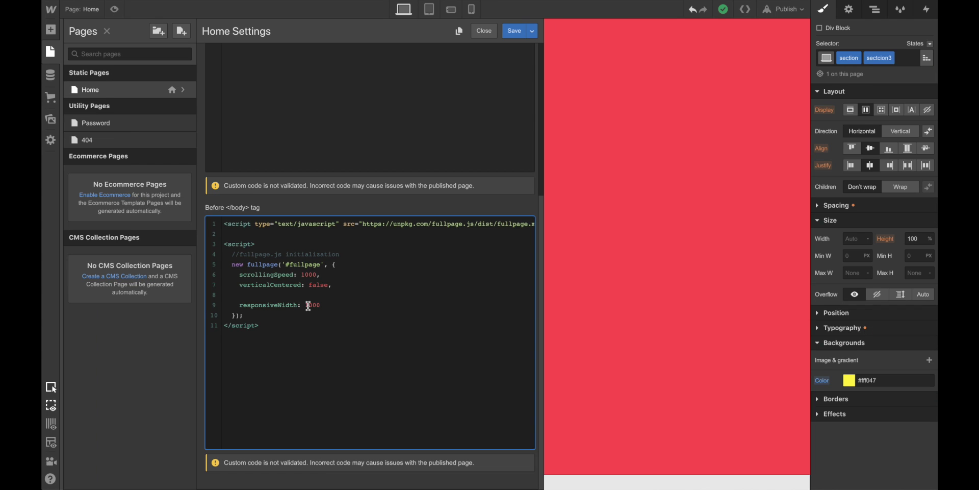
# Step: Save the custom code and publish the site to the selected domains
pyautogui.click(515, 31)
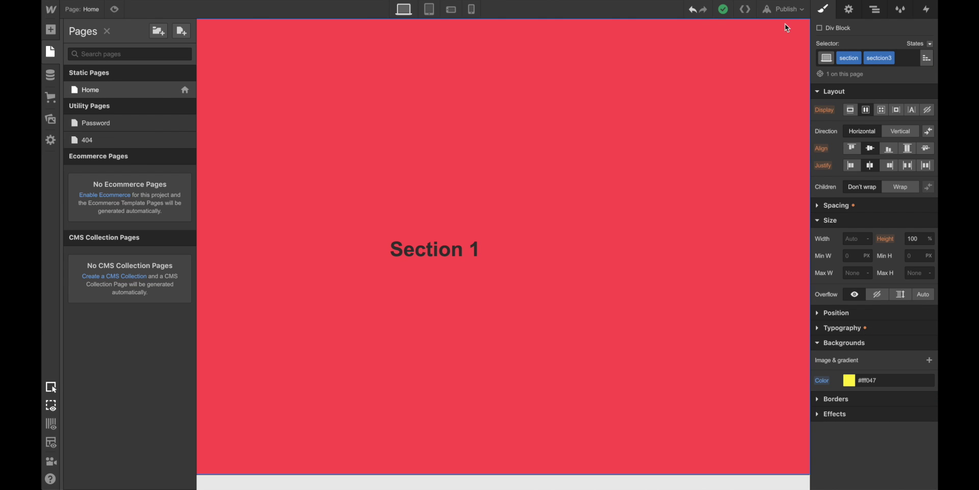
pyautogui.click(798, 10)
pyautogui.click(708, 114)
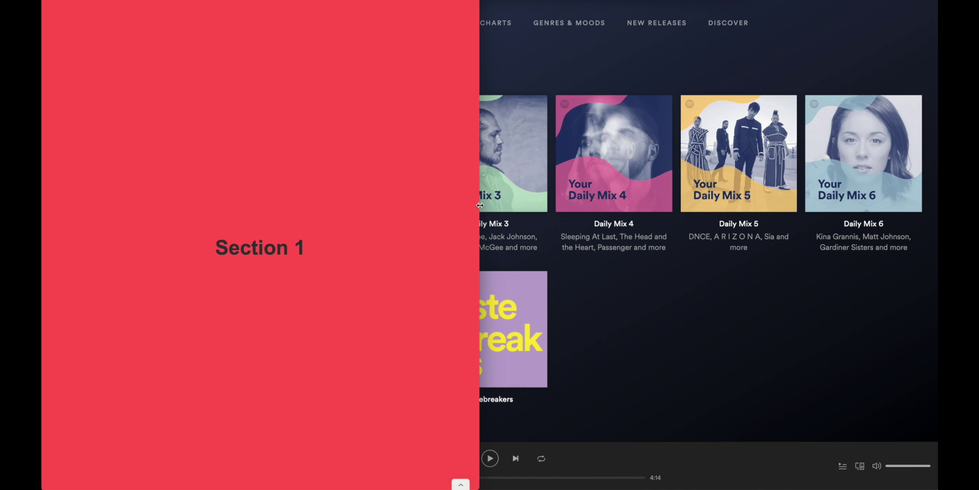
# Step: Scroll the live page up and down through the red, blue and yellow sections
pyautogui.scroll(-12, 303, 258)
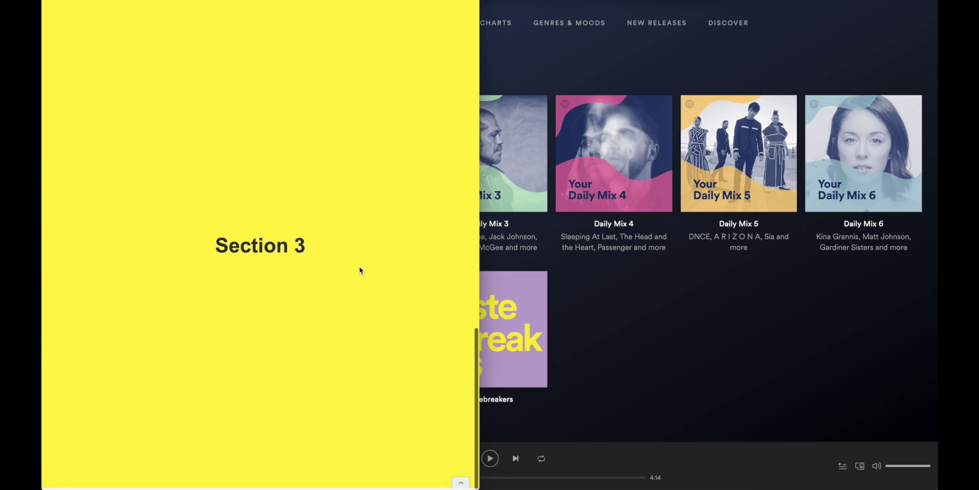
pyautogui.scroll(12, 449, 347)
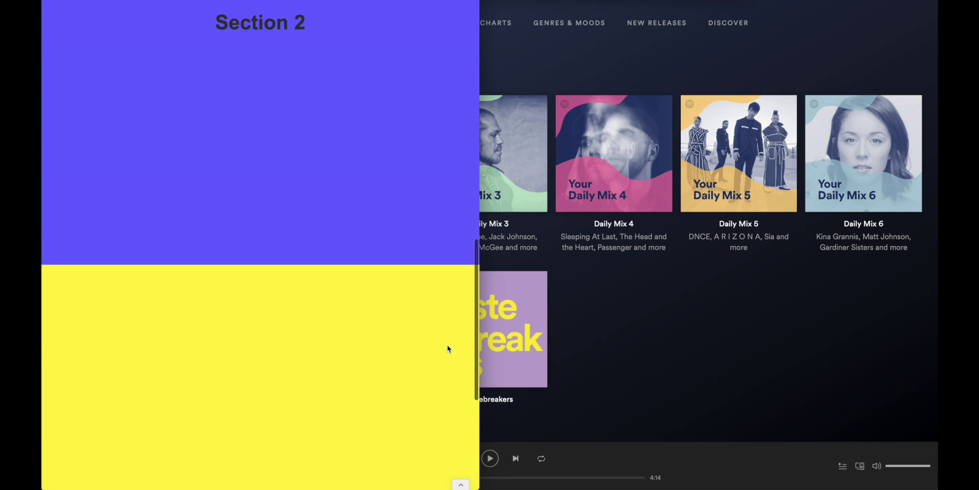
pyautogui.scroll(-10, 448, 344)
pyautogui.scroll(10, 448, 345)
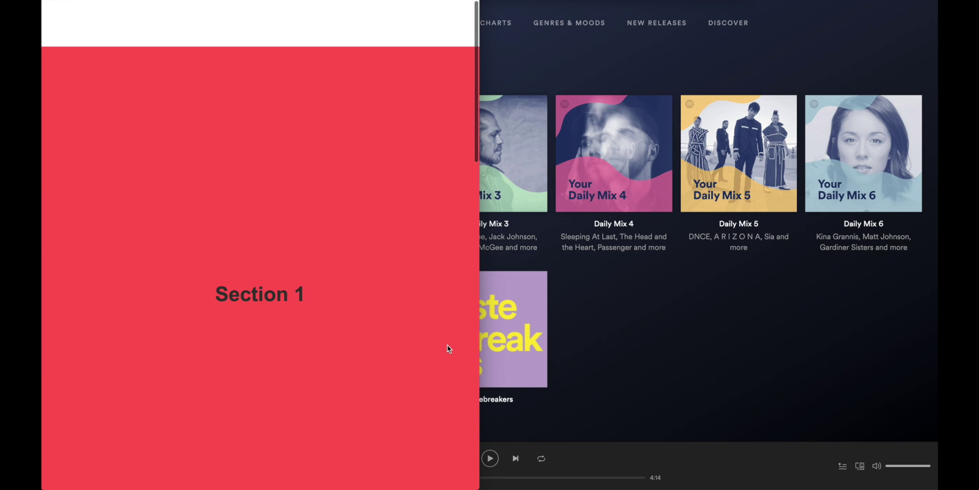
pyautogui.scroll(-3, 313, 341)
pyautogui.scroll(2, 313, 343)
pyautogui.scroll(-1, 313, 343)
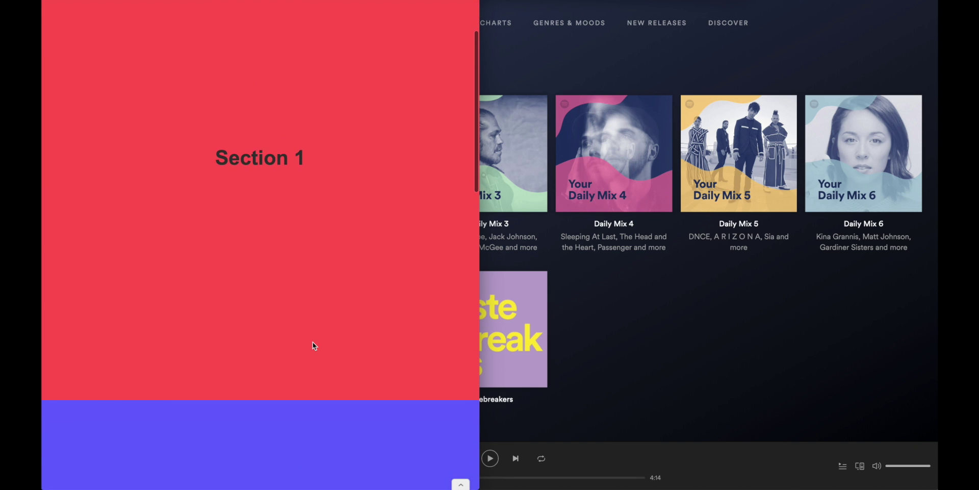
pyautogui.scroll(3, 313, 343)
pyautogui.scroll(-4, 314, 341)
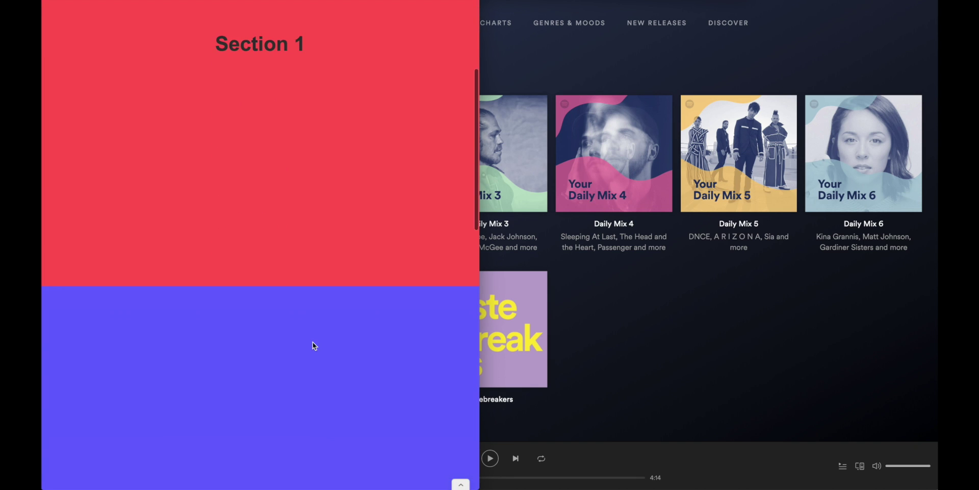
pyautogui.scroll(4, 313, 341)
pyautogui.scroll(-1, 313, 342)
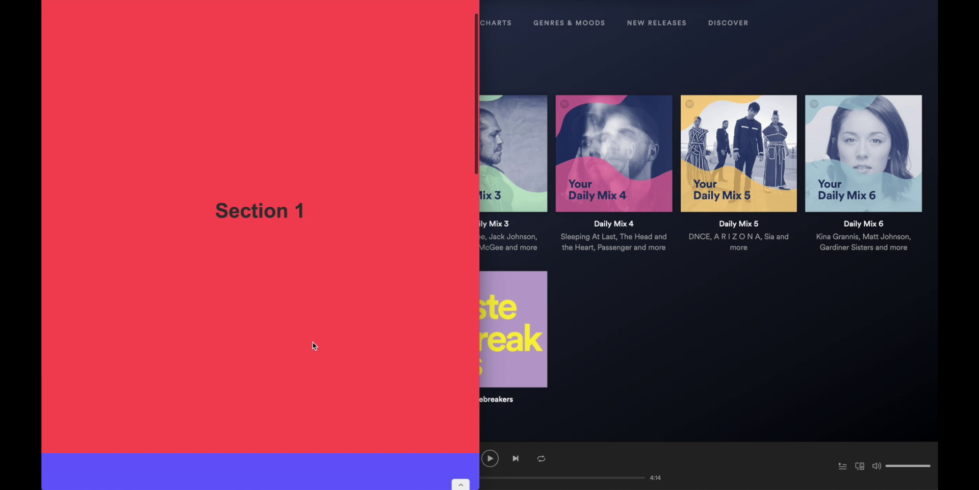
pyautogui.scroll(-2, 313, 342)
pyautogui.scroll(-5, 313, 343)
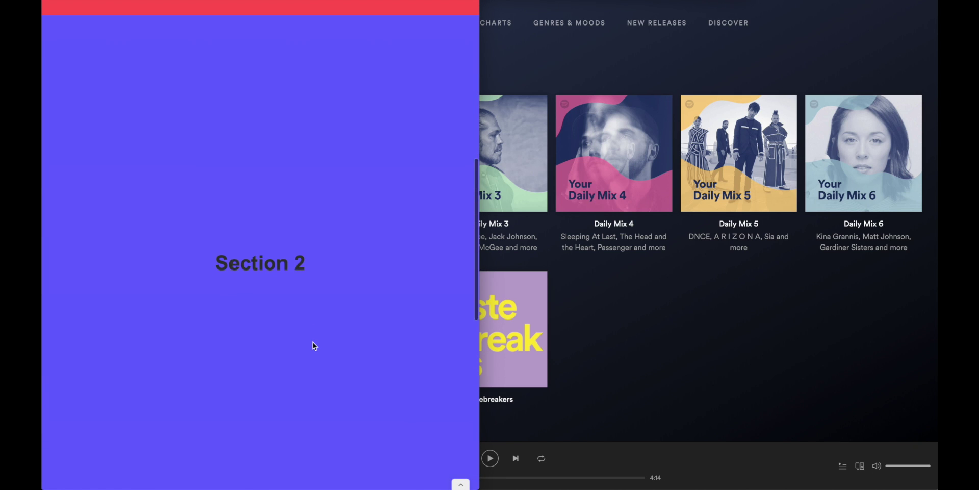
pyautogui.scroll(-2, 313, 343)
pyautogui.scroll(8, 314, 343)
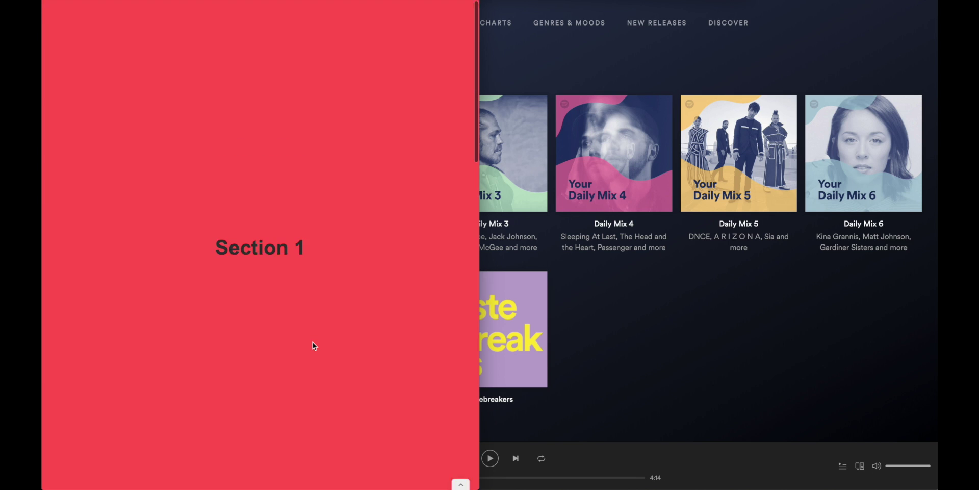
pyautogui.scroll(-3, 313, 343)
pyautogui.scroll(4, 313, 342)
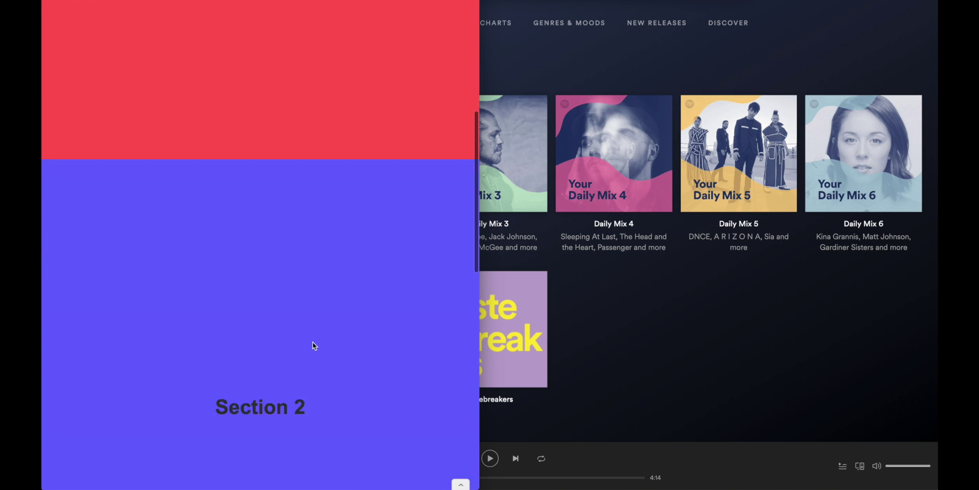
pyautogui.scroll(-1, 313, 341)
pyautogui.scroll(1, 313, 342)
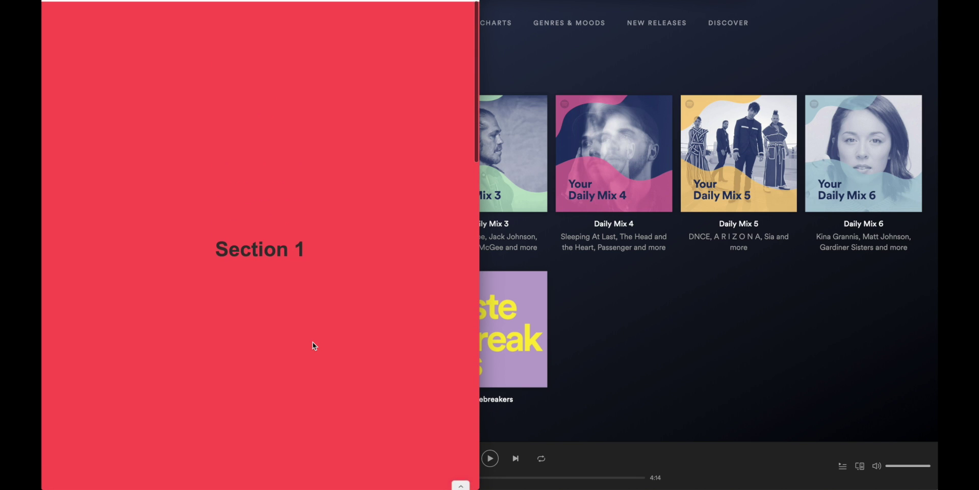
# Step: Switch the browser to full screen so the red Section 1 fills the whole width
pyautogui.press('ctrl+super+f')
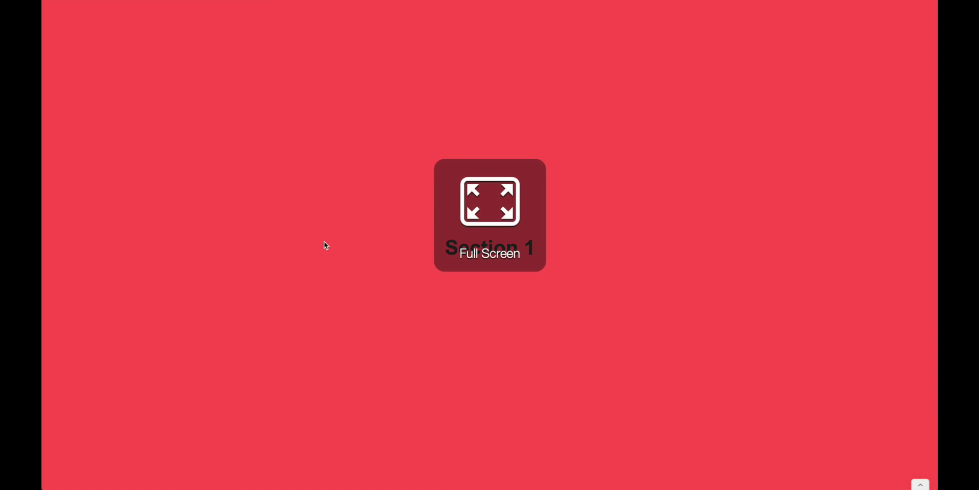